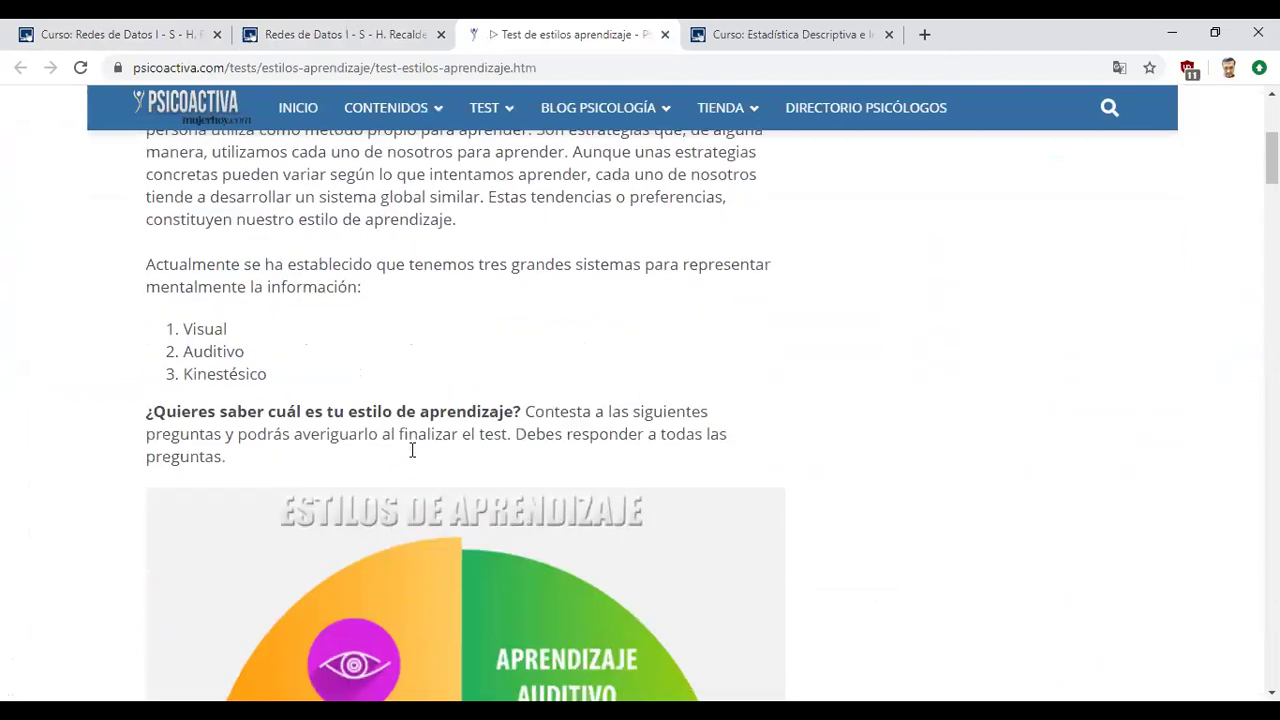
# Look through the learning styles test page, from the introduction and the three learning types to the last questions and the scoring option
pyautogui.scroll(-8, 414, 456)
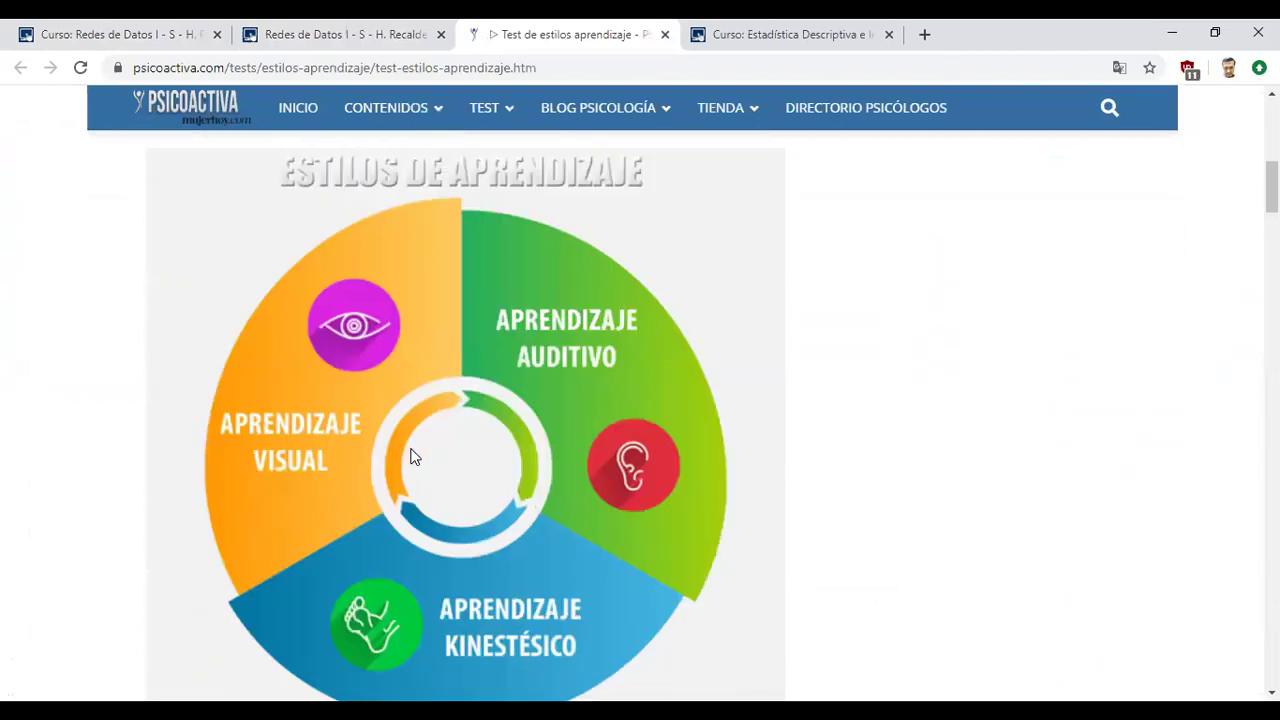
pyautogui.scroll(-3, 414, 456)
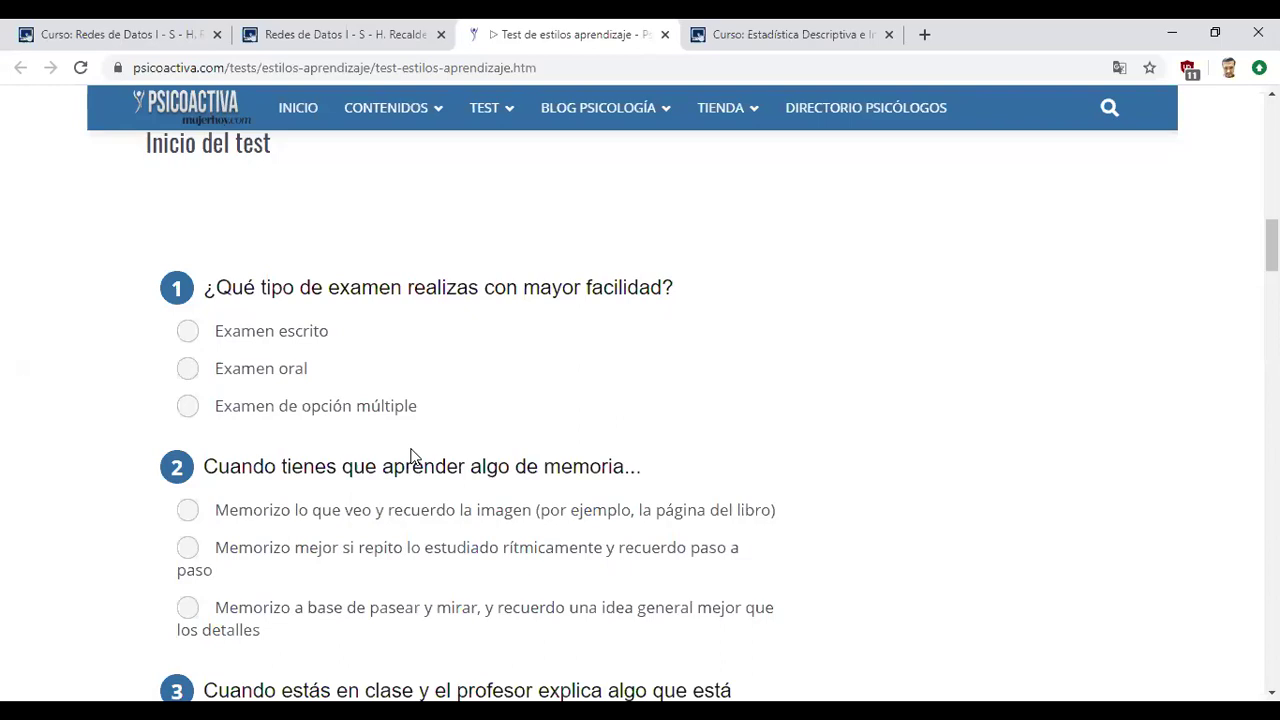
pyautogui.scroll(-6, 410, 455)
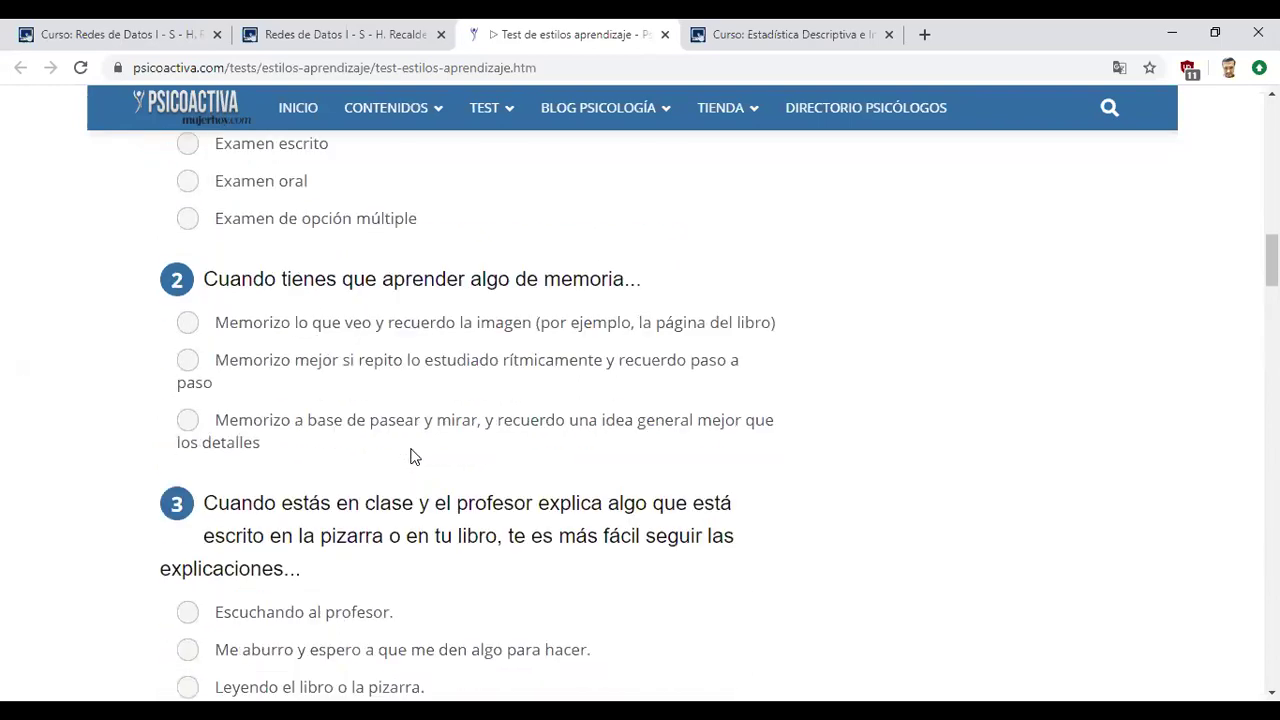
pyautogui.scroll(4, 412, 455)
pyautogui.scroll(3, 410, 455)
pyautogui.scroll(-18, 410, 455)
pyautogui.scroll(-20, 413, 455)
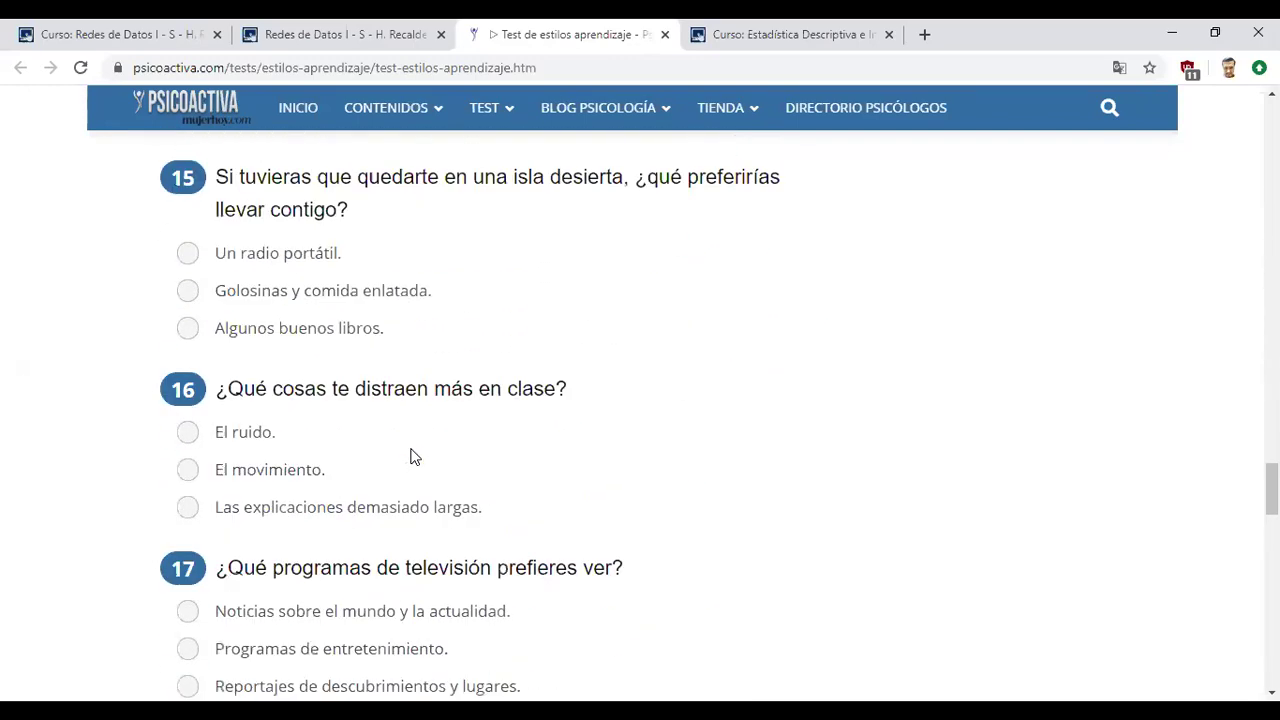
pyautogui.scroll(-5, 413, 455)
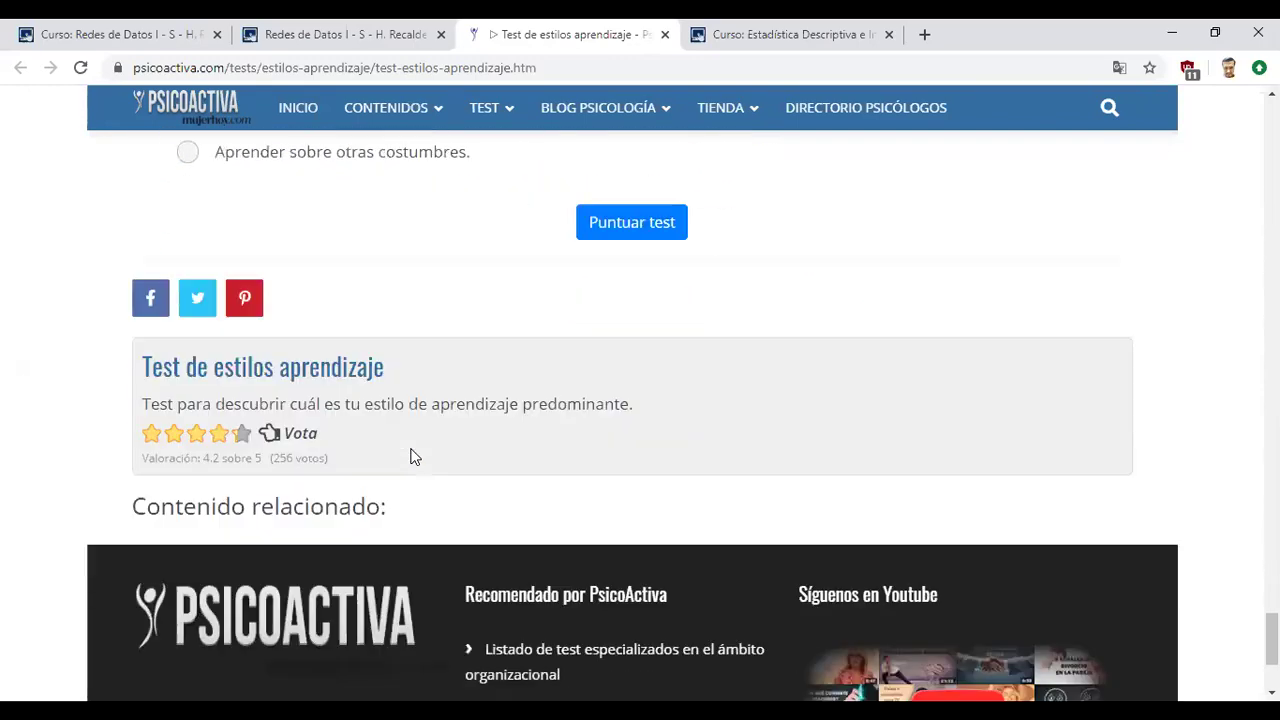
pyautogui.scroll(5, 413, 455)
pyautogui.scroll(7, 413, 455)
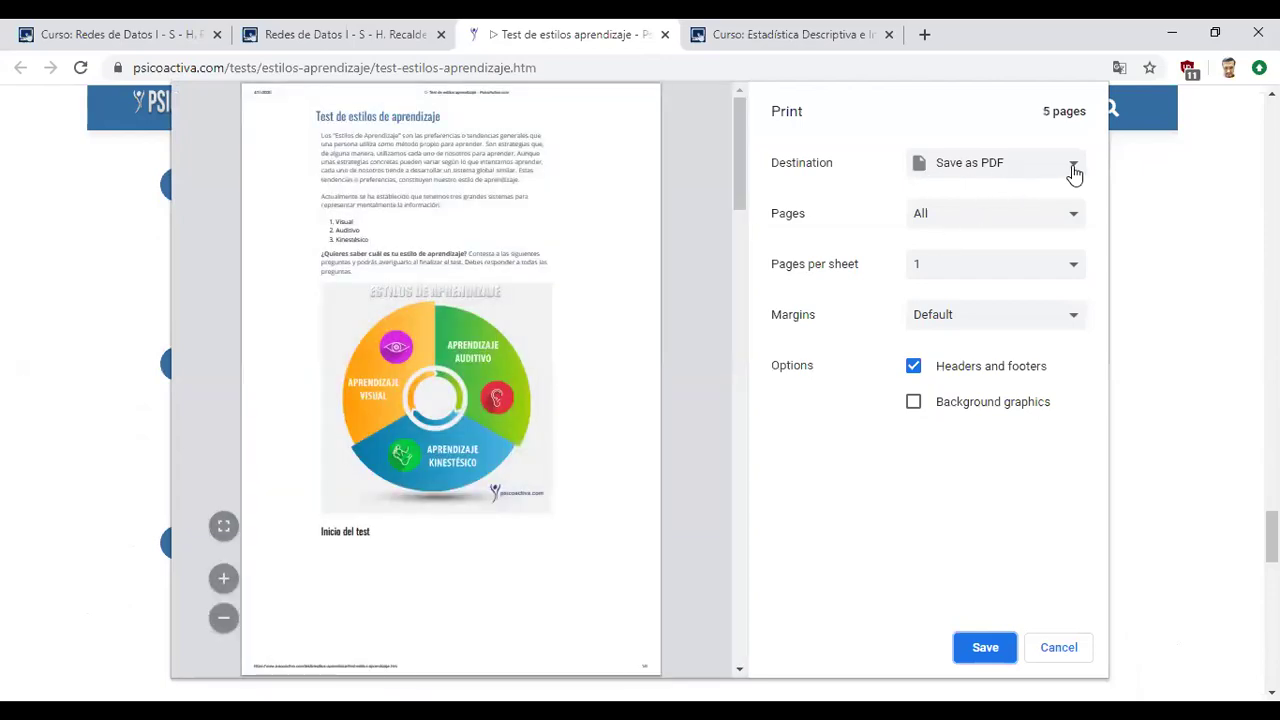
# Try Save as PDF as the print destination for the test page, and leave the print dialog without saving
pyautogui.click(1073, 170)
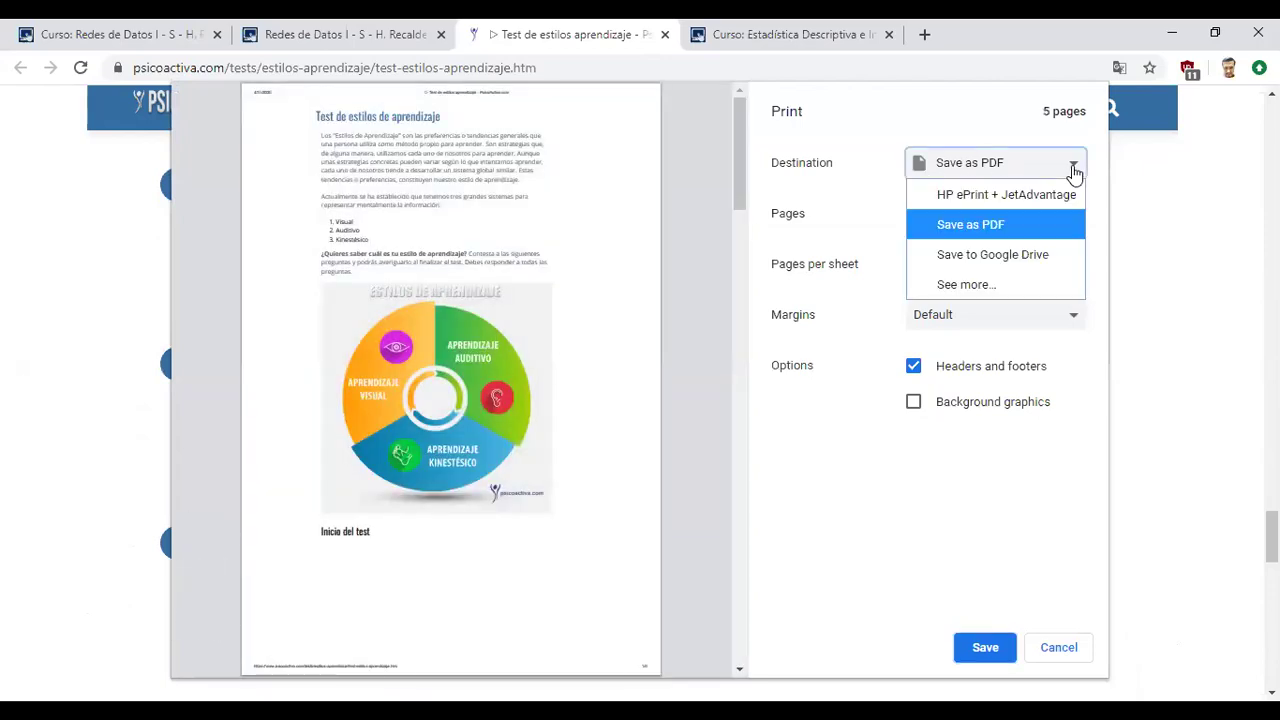
pyautogui.click(999, 224)
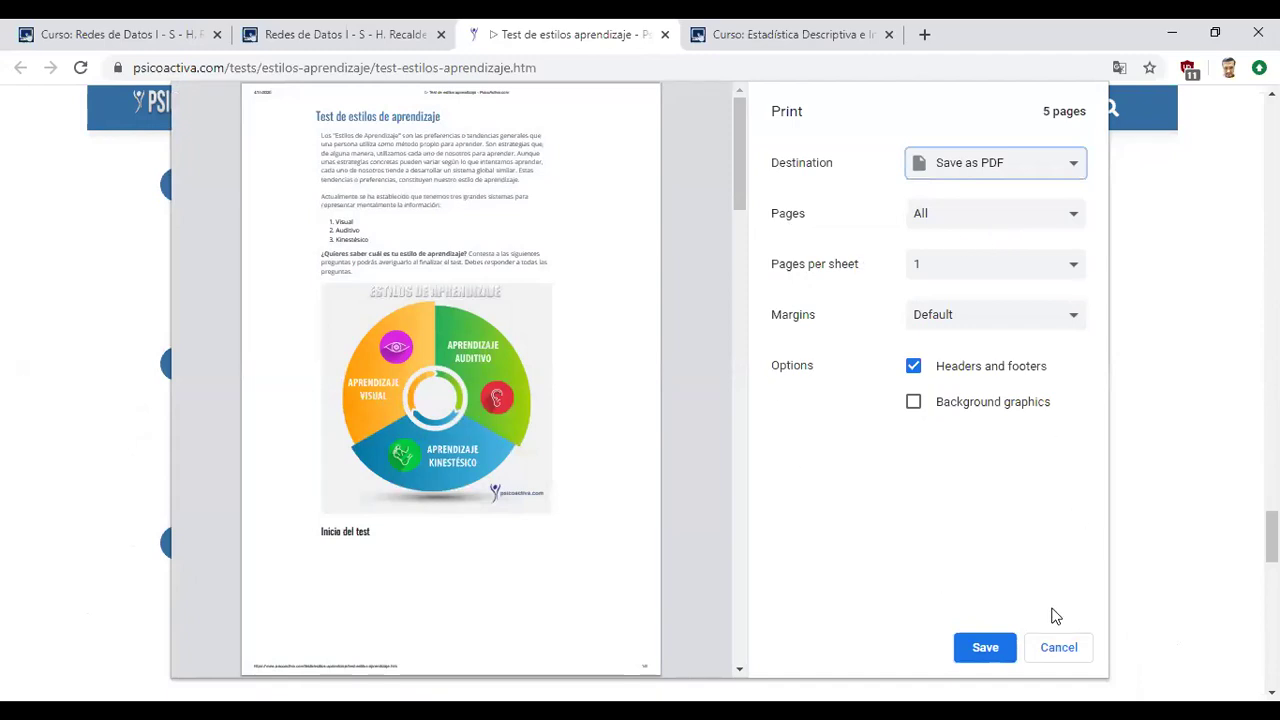
pyautogui.click(1056, 650)
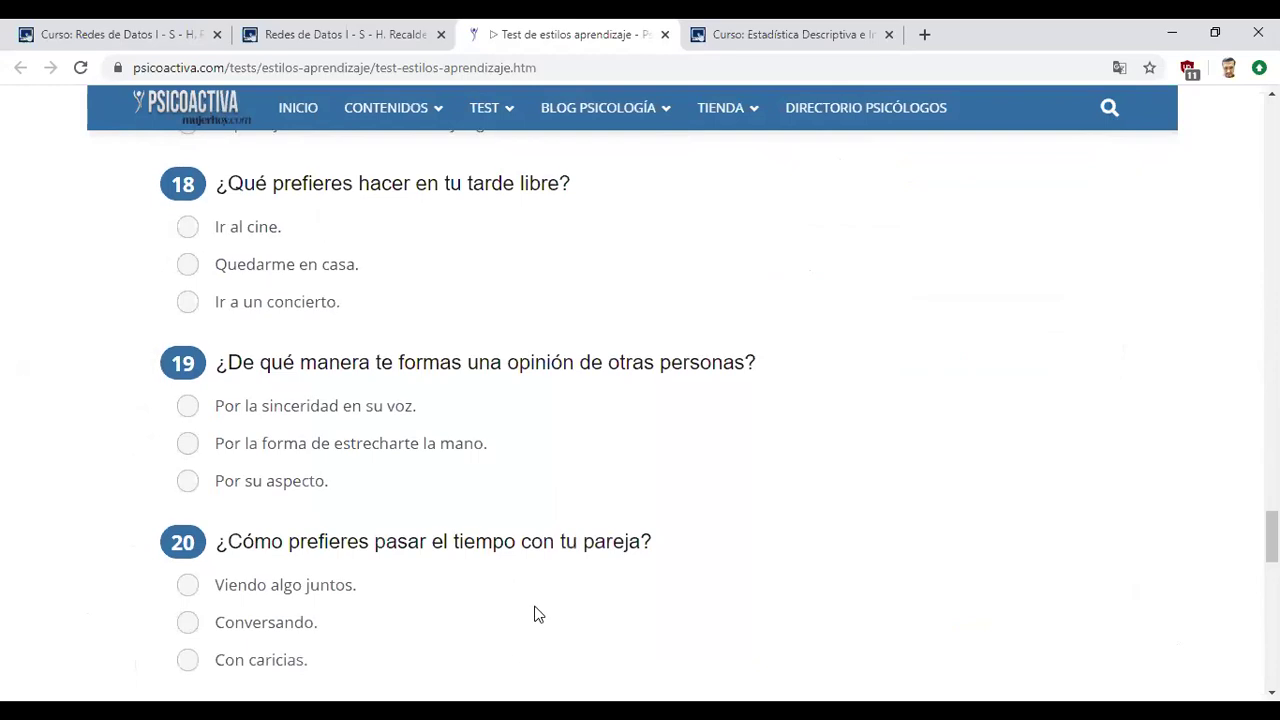
# Close the learning styles test page and the Estilos aprendizaje assignment page
pyautogui.scroll(-3, 534, 611)
pyautogui.scroll(-9, 534, 611)
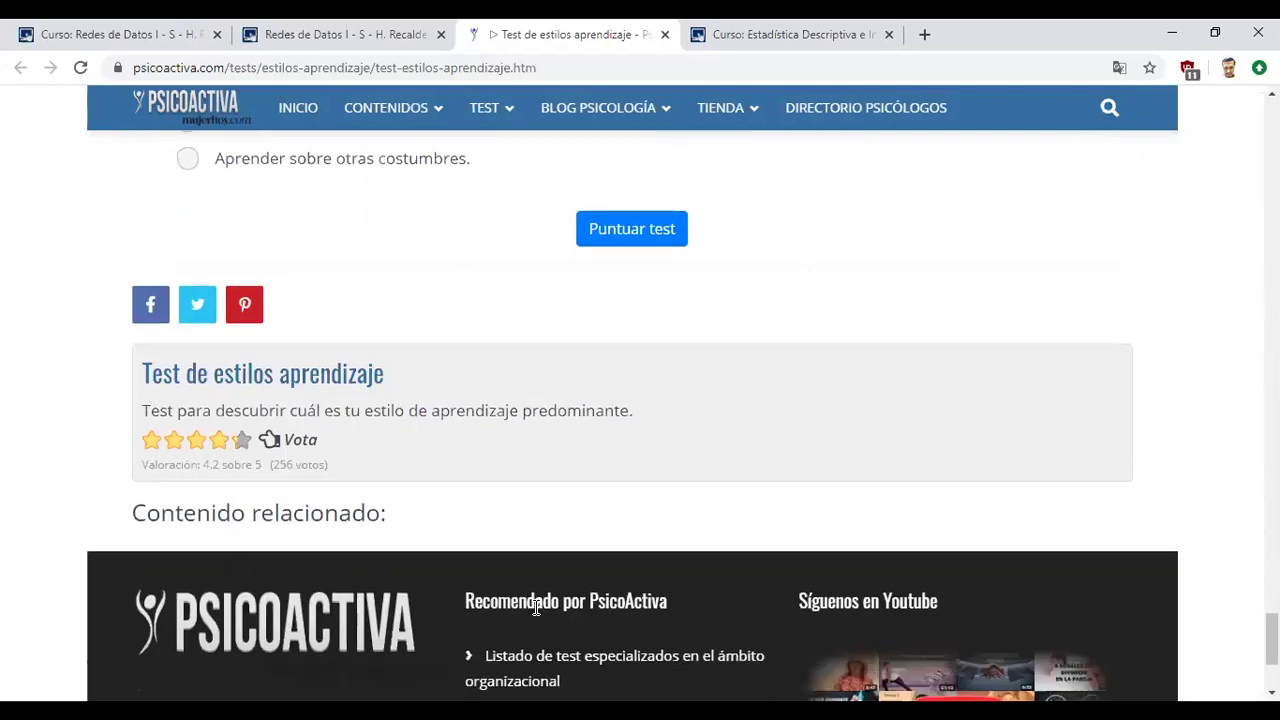
pyautogui.click(665, 34)
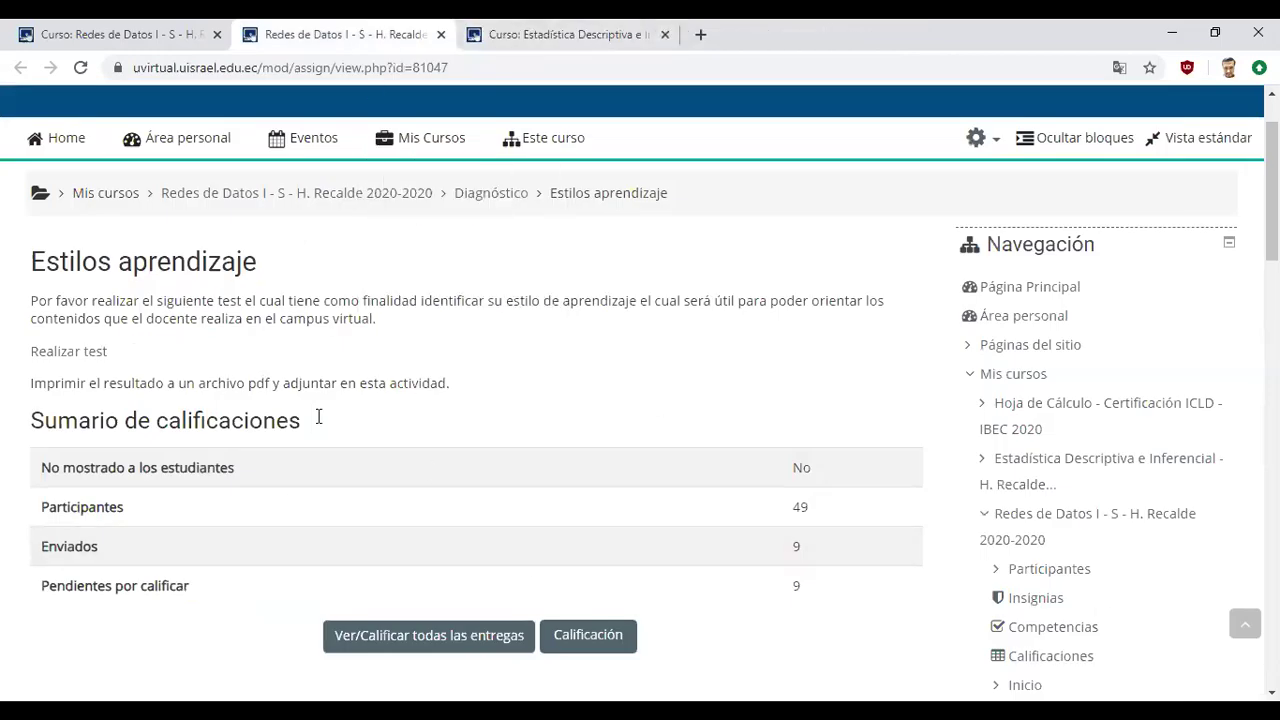
pyautogui.click(441, 34)
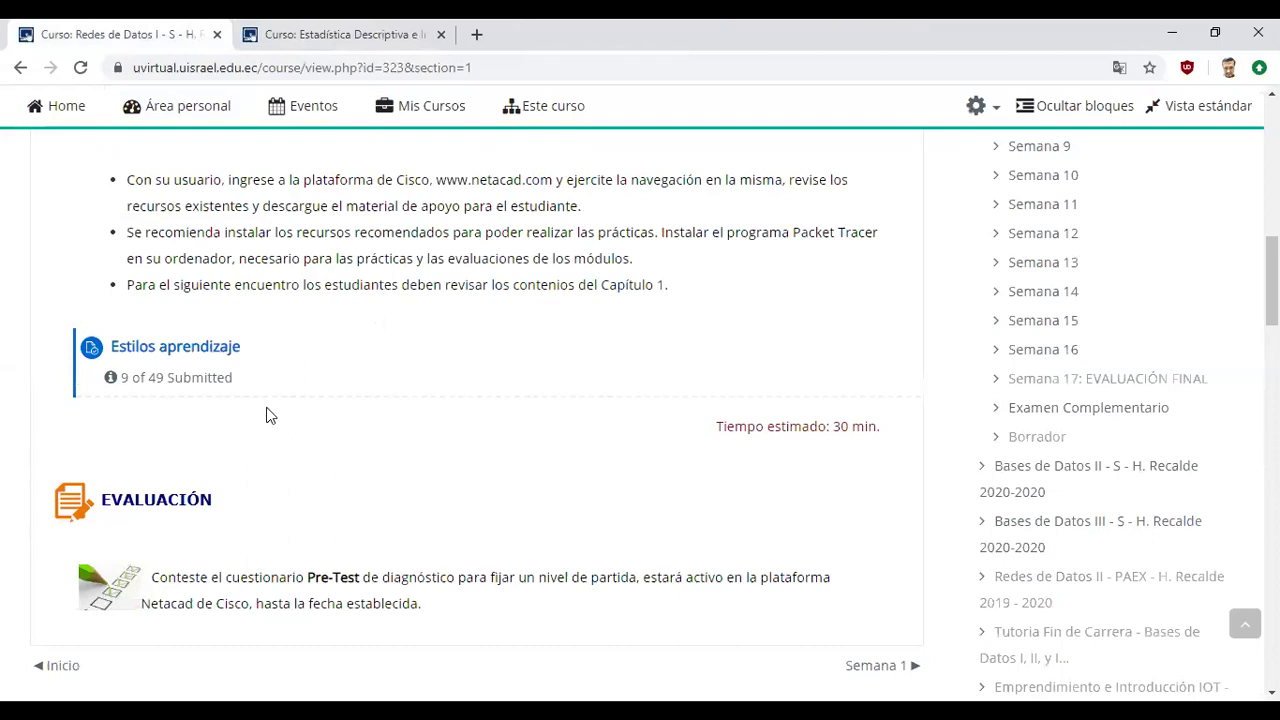
# Open the Semana 1 section of the Redes de Datos I course from the Diagnóstico section
pyautogui.scroll(-1, 309, 449)
pyautogui.scroll(4, 309, 449)
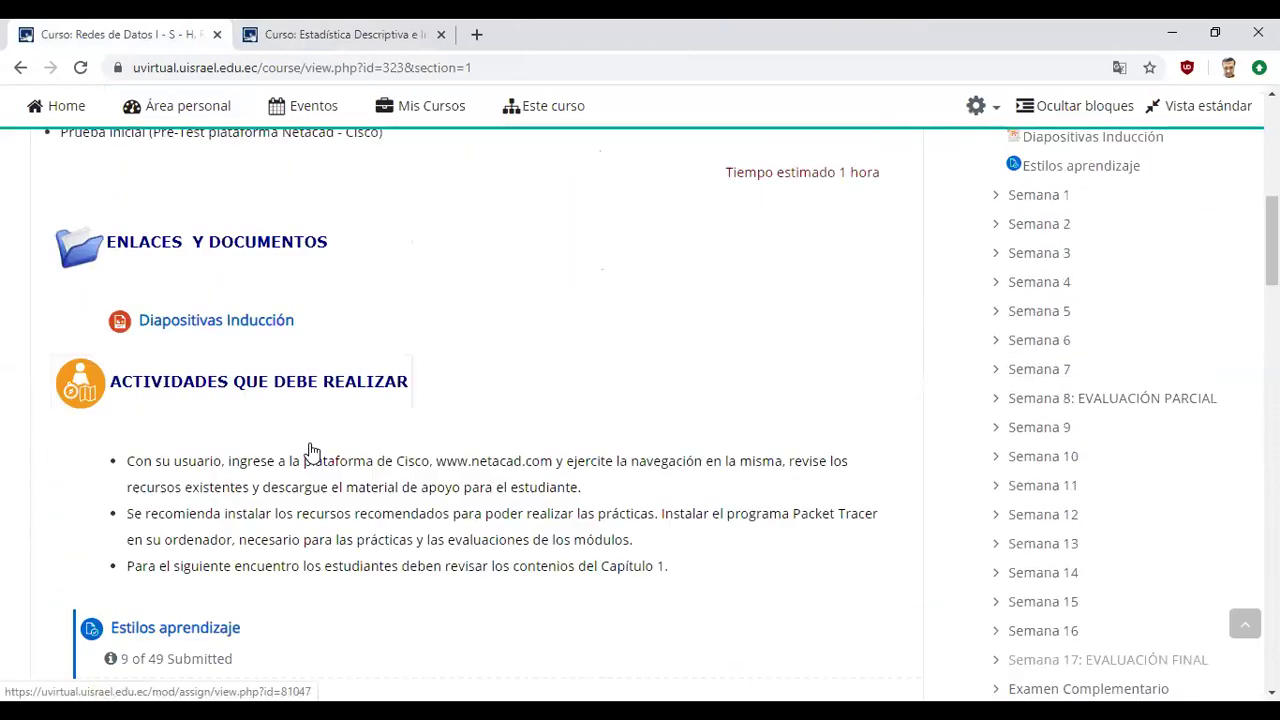
pyautogui.scroll(8, 309, 449)
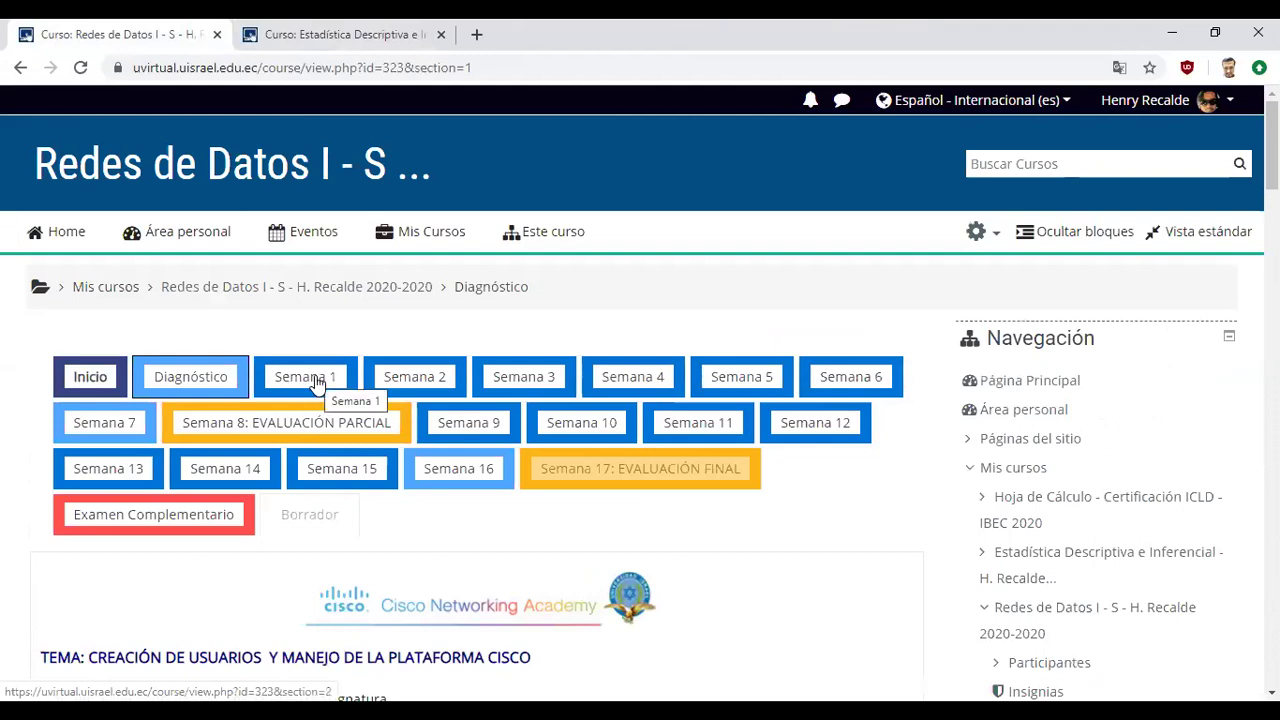
pyautogui.scroll(-1, 414, 420)
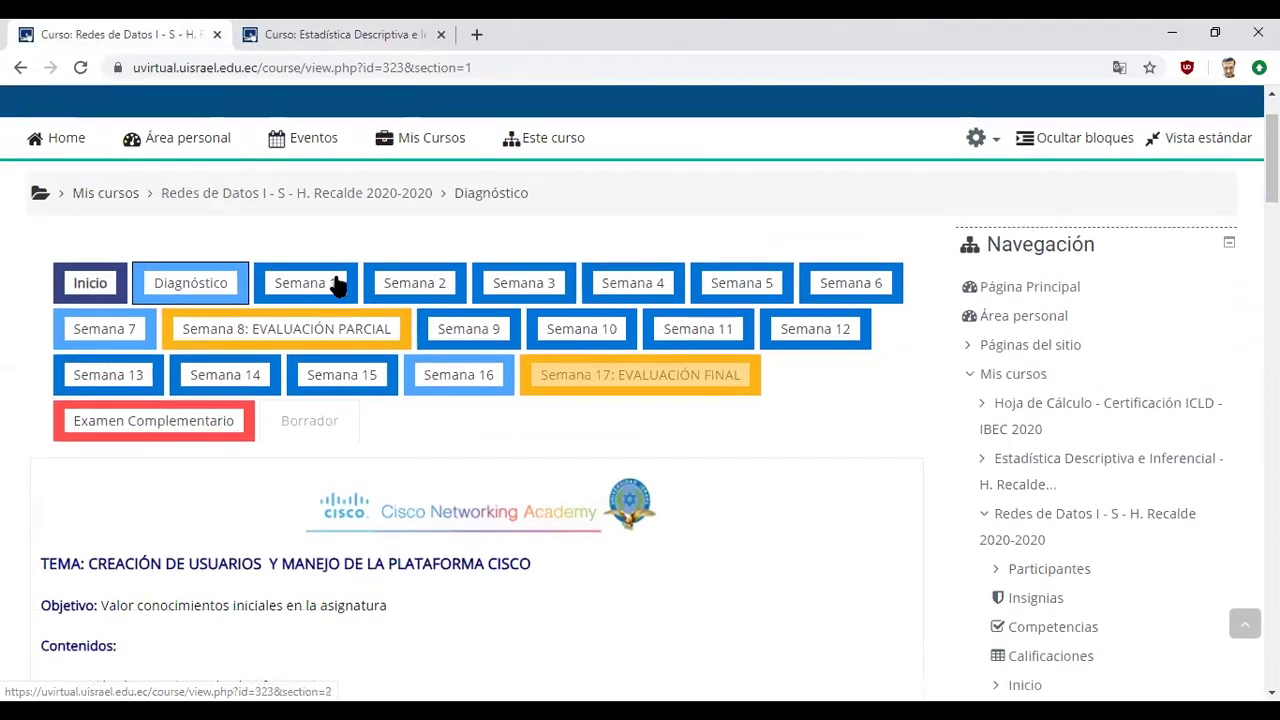
pyautogui.click(337, 285)
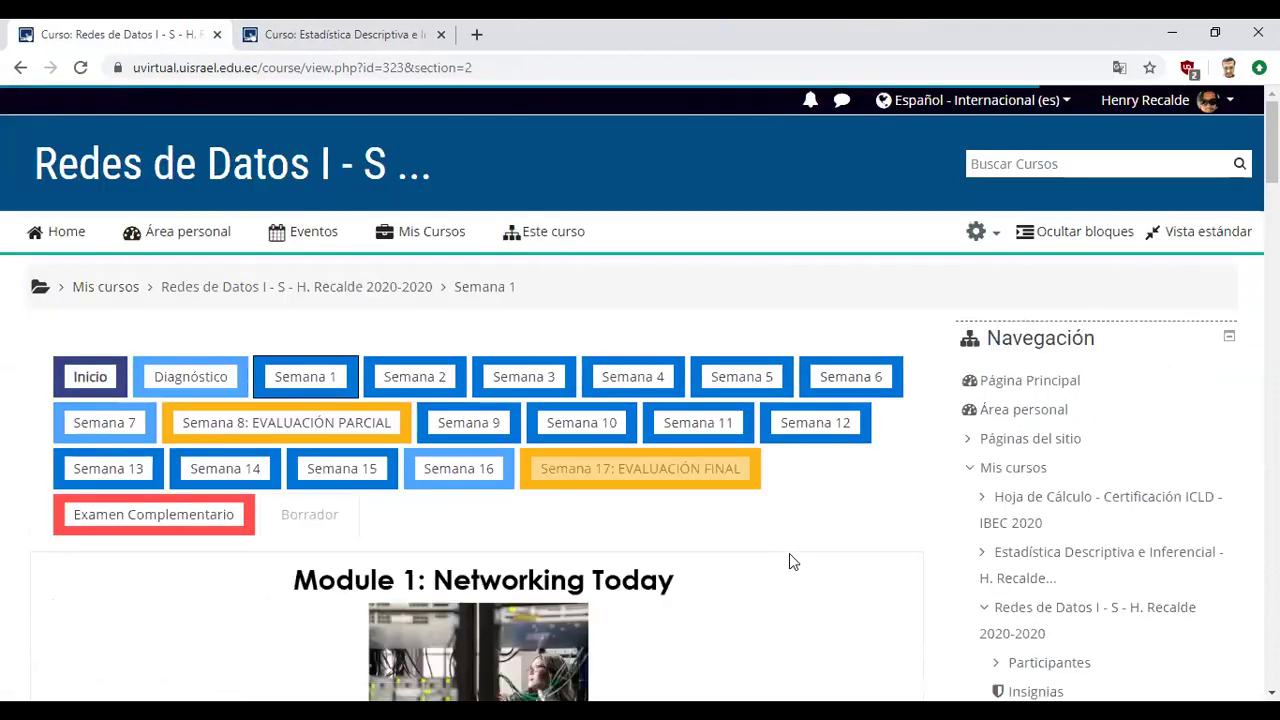
# Review the Semana 1 topic table, the recorded class videos and the Diapositivas Capítulo 1 resource
pyautogui.scroll(-4, 511, 523)
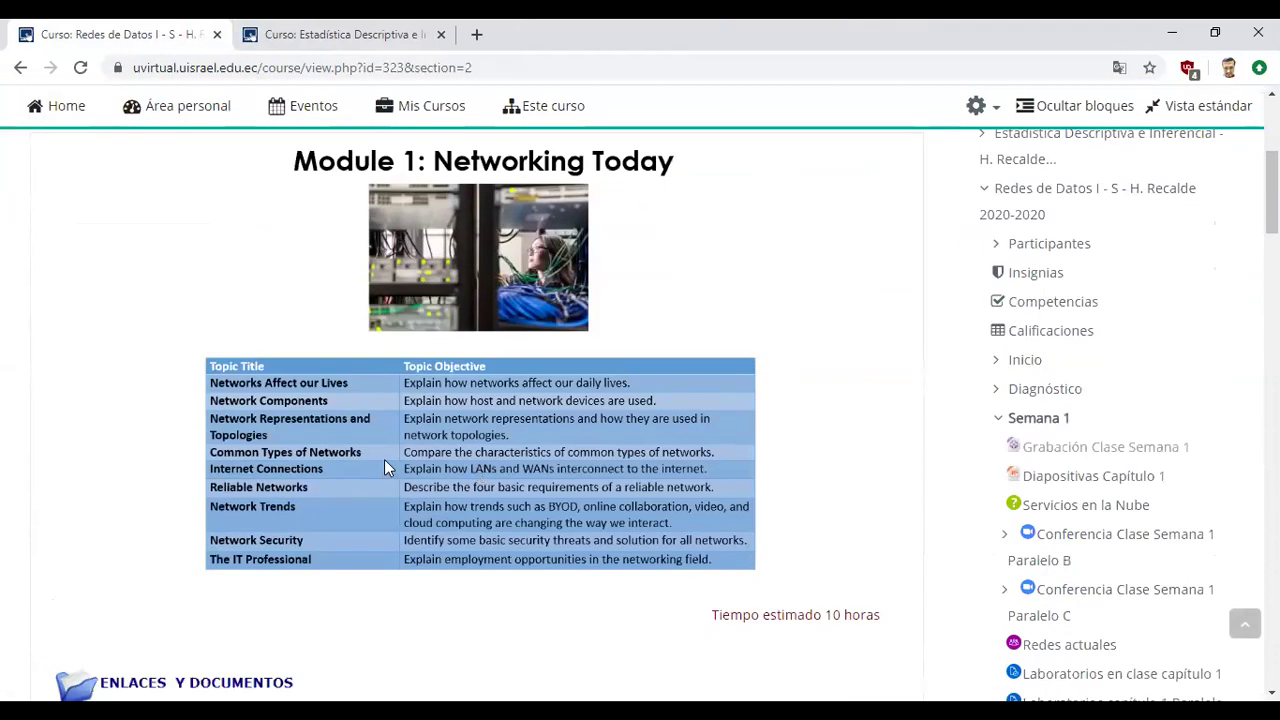
pyautogui.scroll(-7, 386, 464)
pyautogui.scroll(-3, 386, 467)
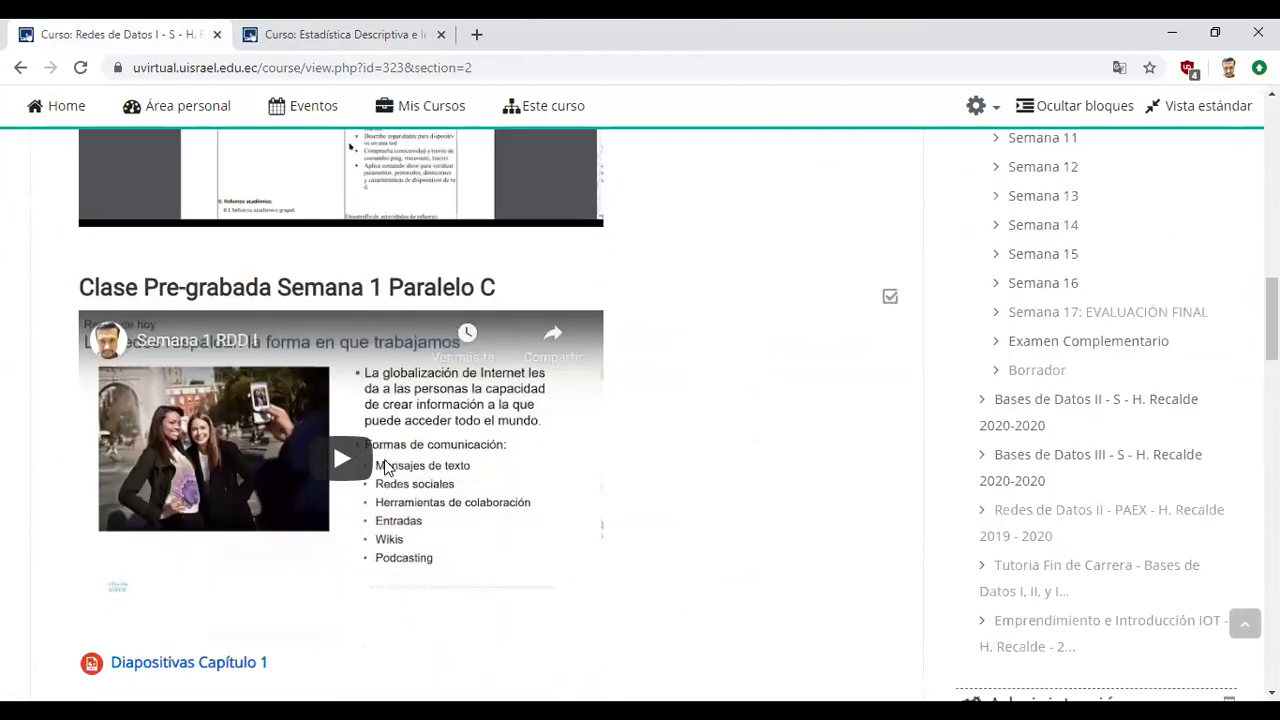
pyautogui.scroll(2, 743, 549)
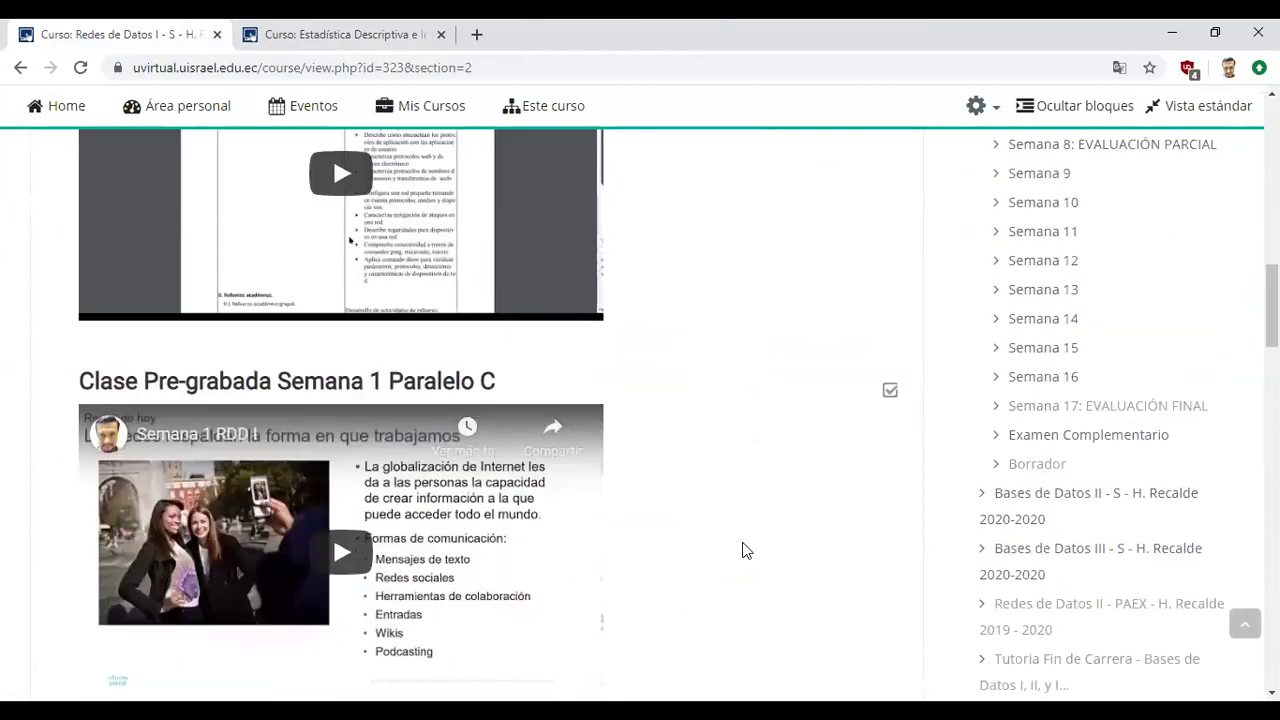
pyautogui.scroll(1, 743, 549)
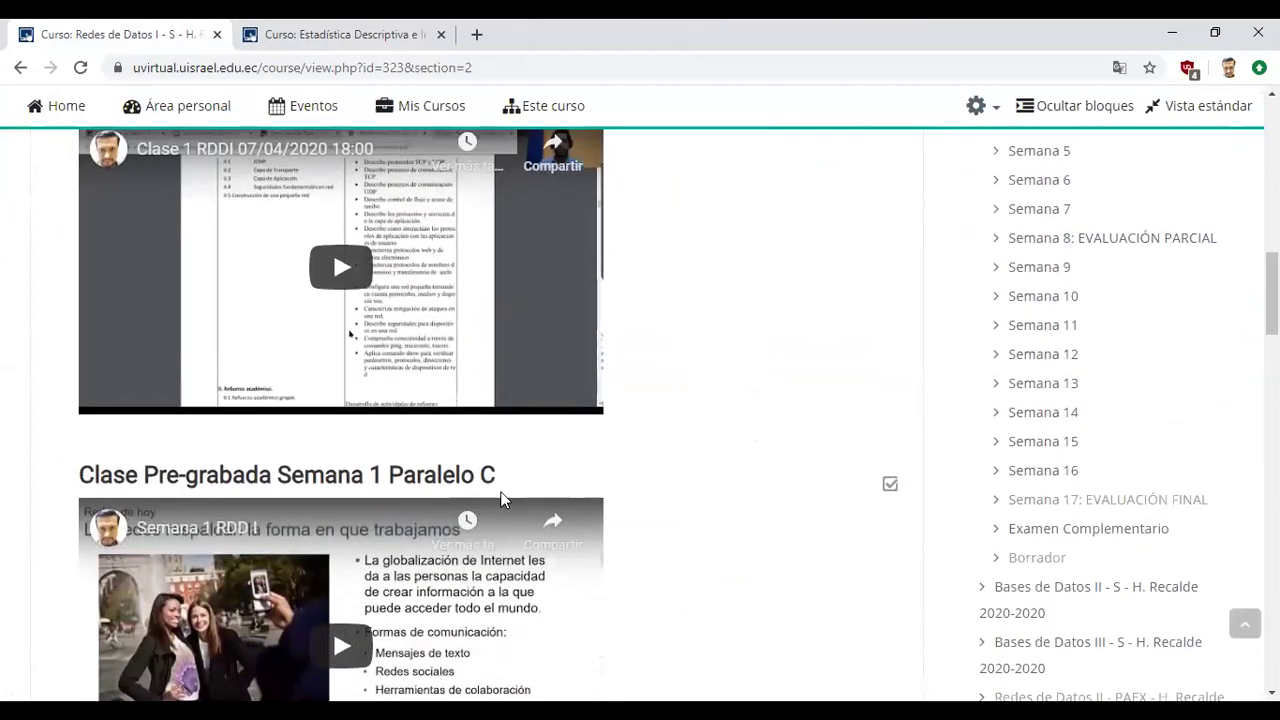
pyautogui.scroll(1, 591, 500)
pyautogui.scroll(-2, 591, 500)
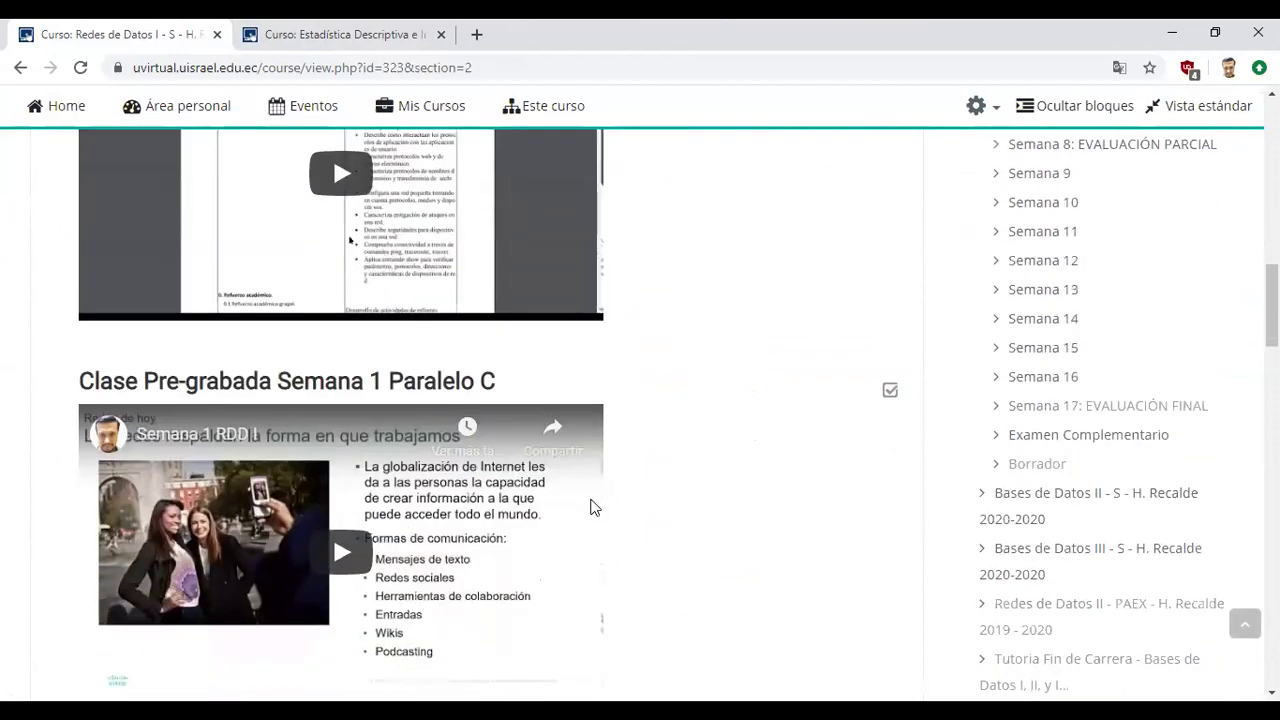
pyautogui.scroll(-3, 818, 515)
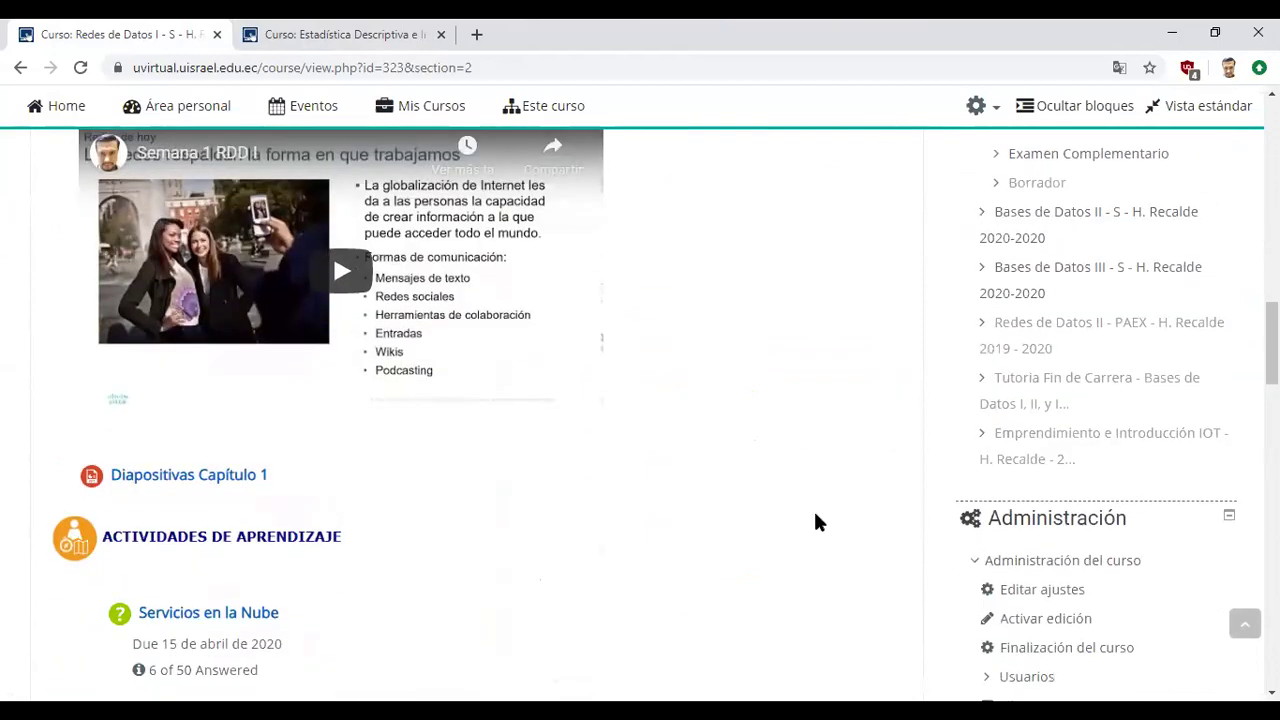
pyautogui.scroll(-2, 481, 557)
pyautogui.scroll(4, 479, 557)
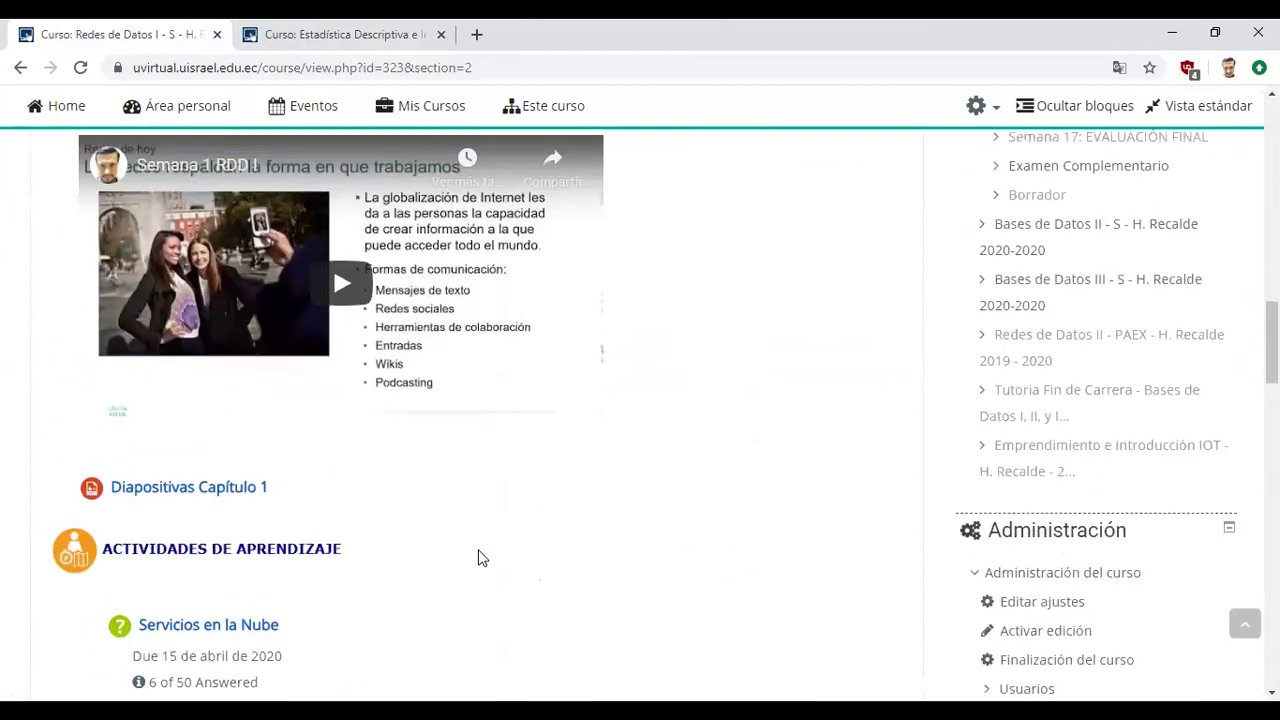
# Examine the Semana 1 learning activities, including Servicios en la Nube, the class conferences and the Redes actuales forum
pyautogui.scroll(-3, 479, 557)
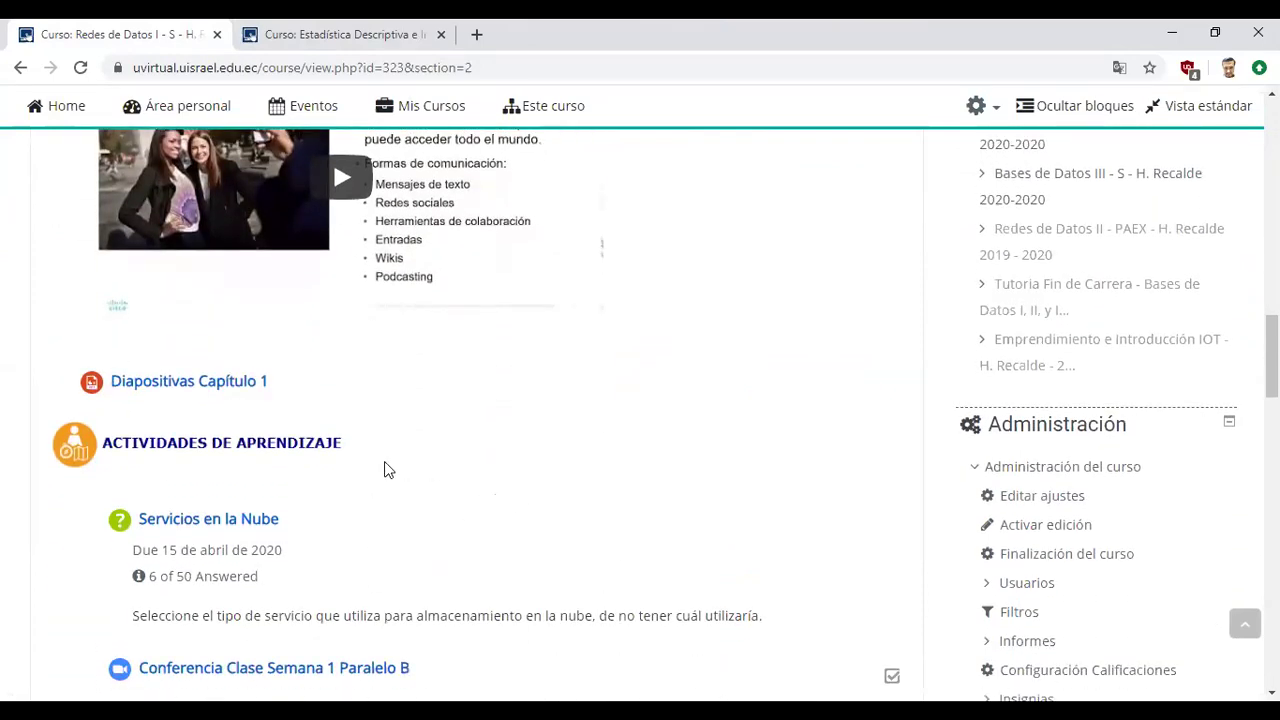
pyautogui.scroll(-1, 380, 443)
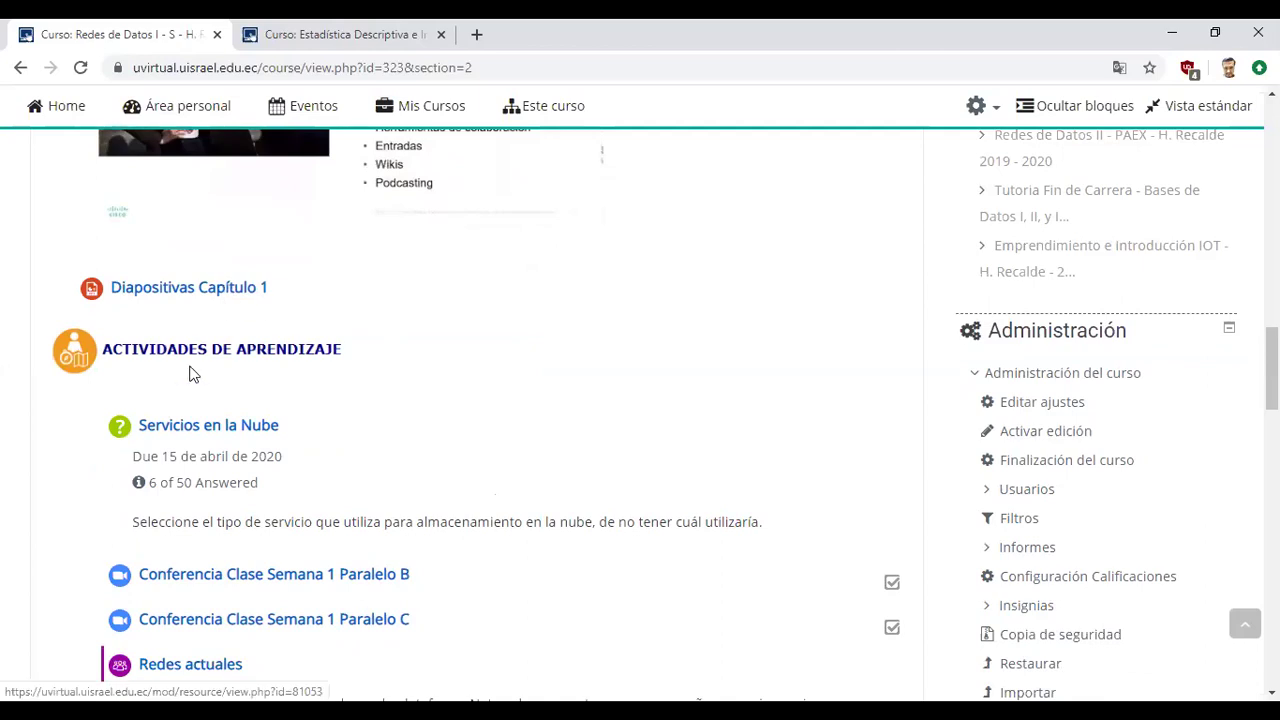
pyautogui.scroll(-1, 240, 430)
pyautogui.scroll(-2, 265, 470)
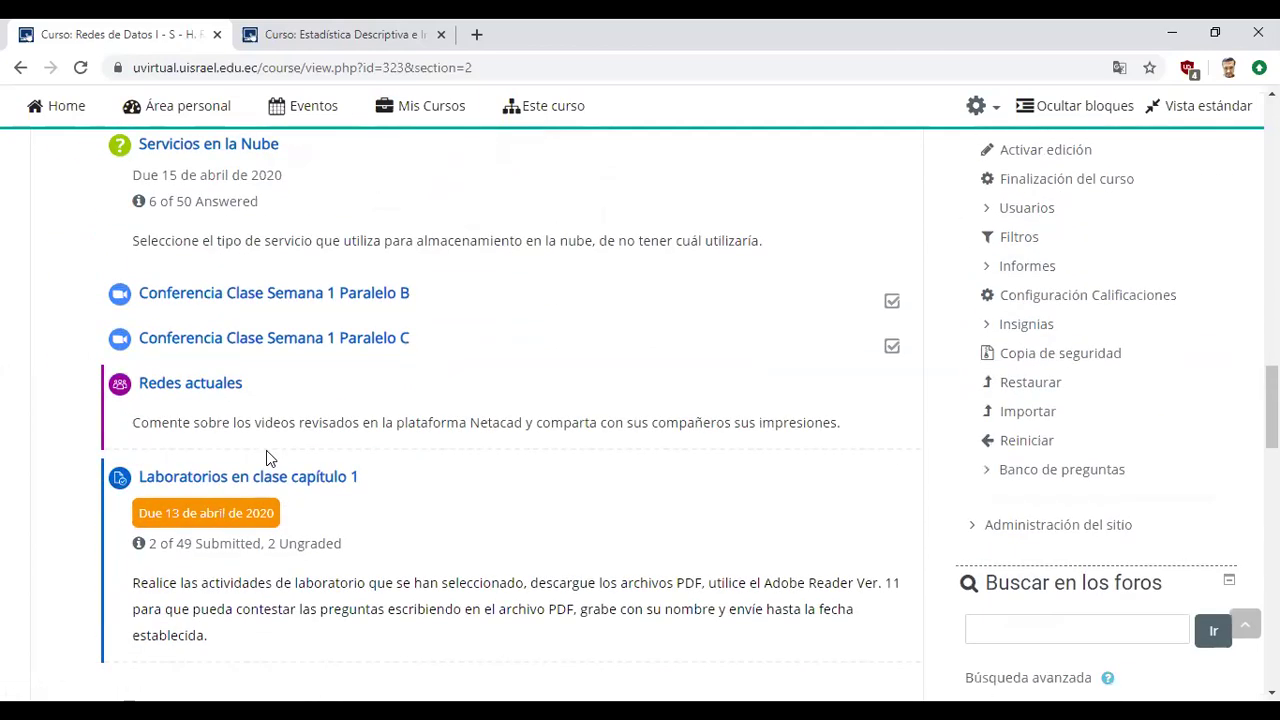
pyautogui.scroll(1, 266, 450)
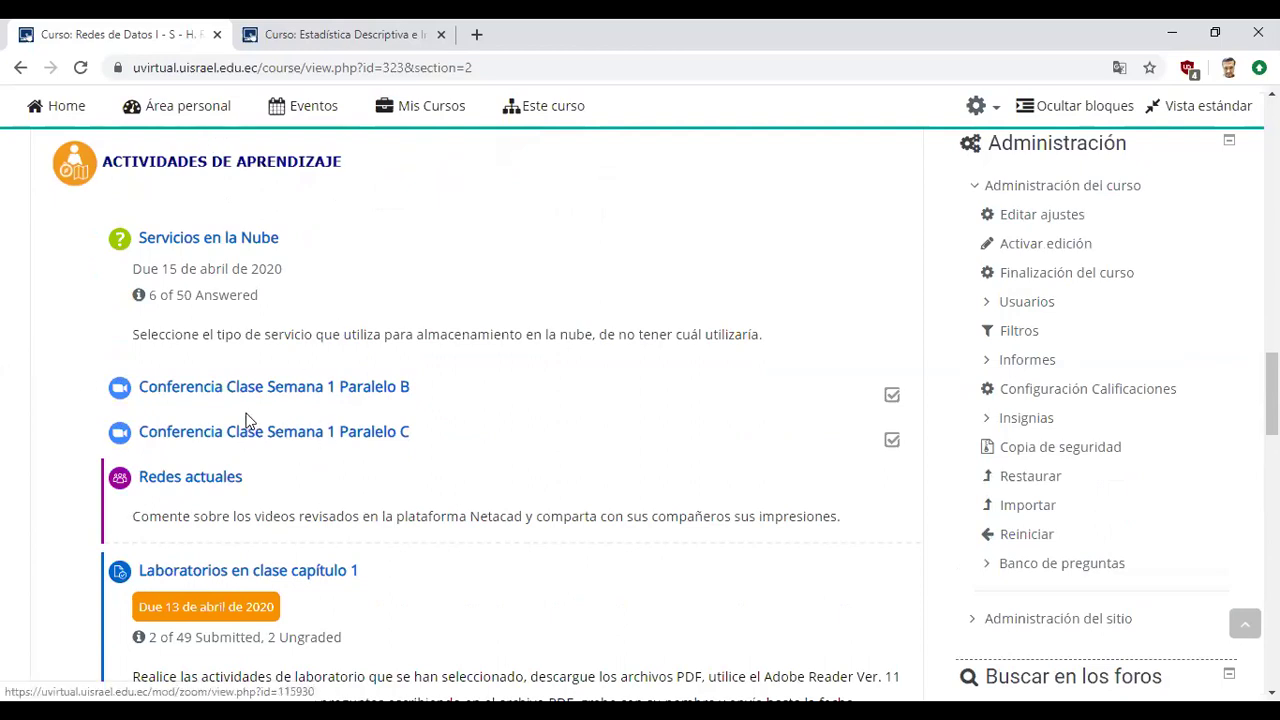
pyautogui.scroll(-1, 460, 482)
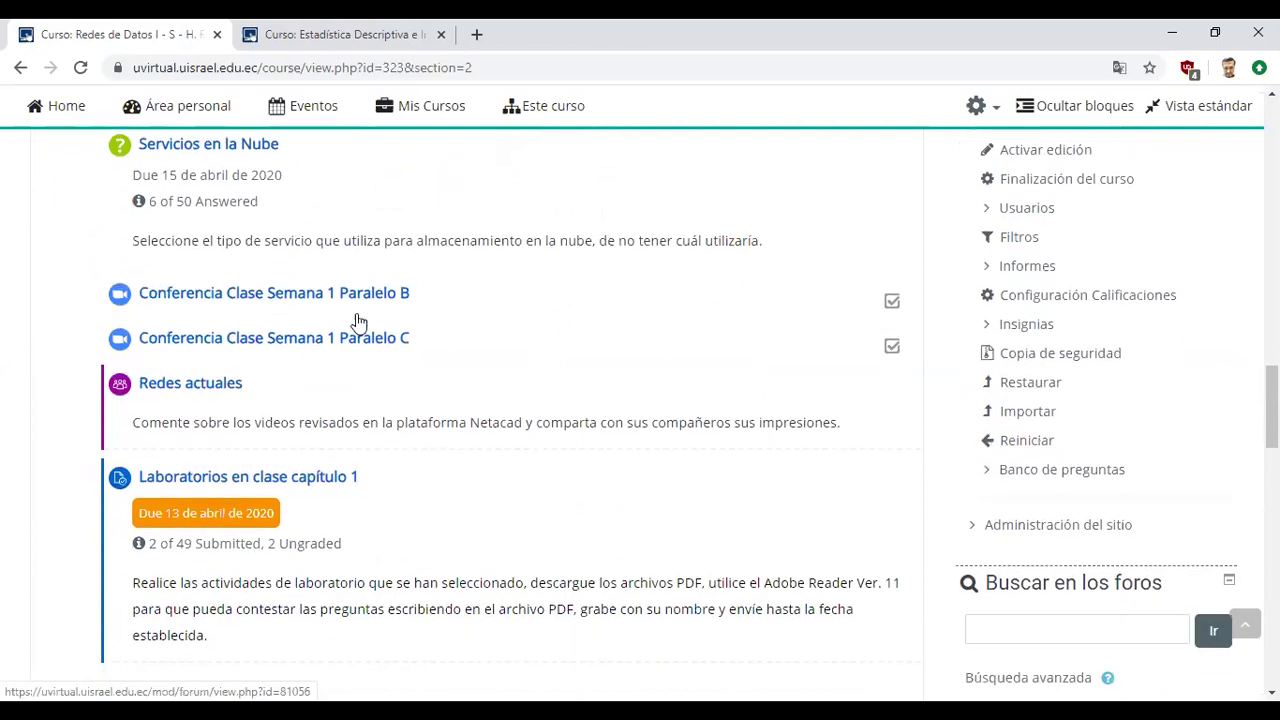
# Open the Laboratorios en clase capítulo 1 assignment and examine its attached files and grading summary
pyautogui.scroll(-1, 338, 378)
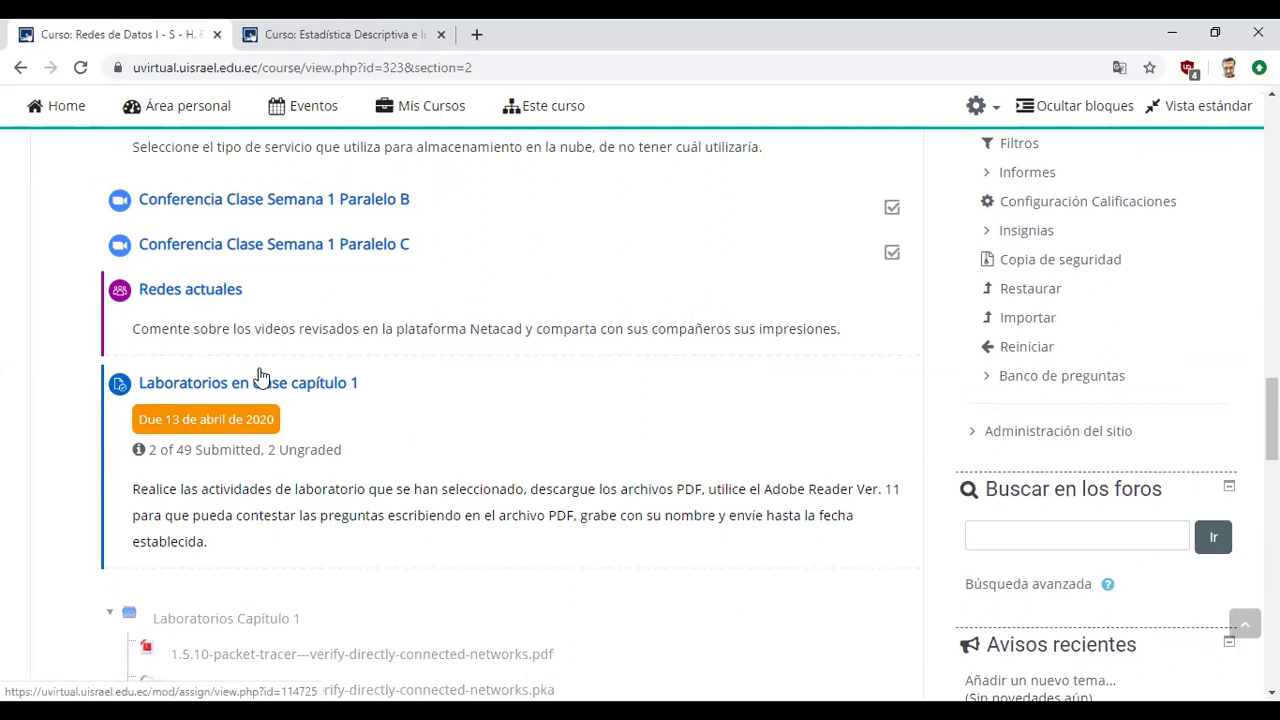
pyautogui.scroll(-1, 258, 376)
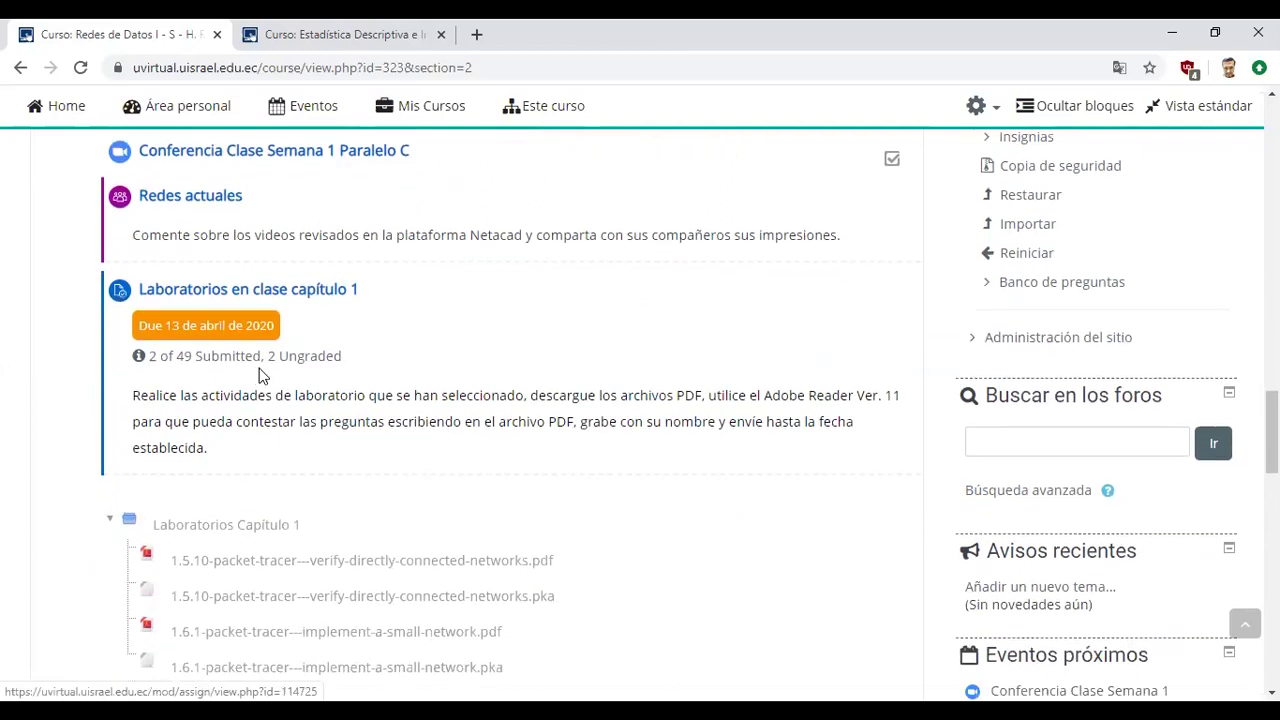
pyautogui.click(326, 291)
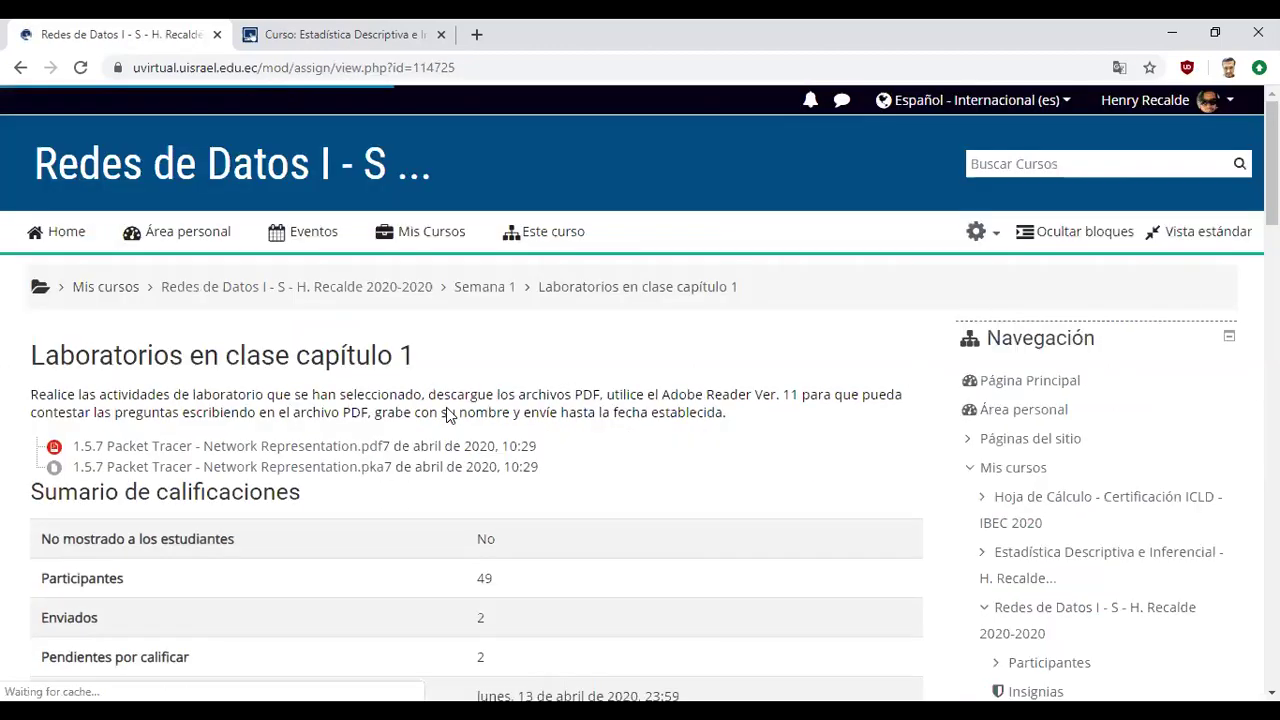
pyautogui.scroll(-2, 446, 407)
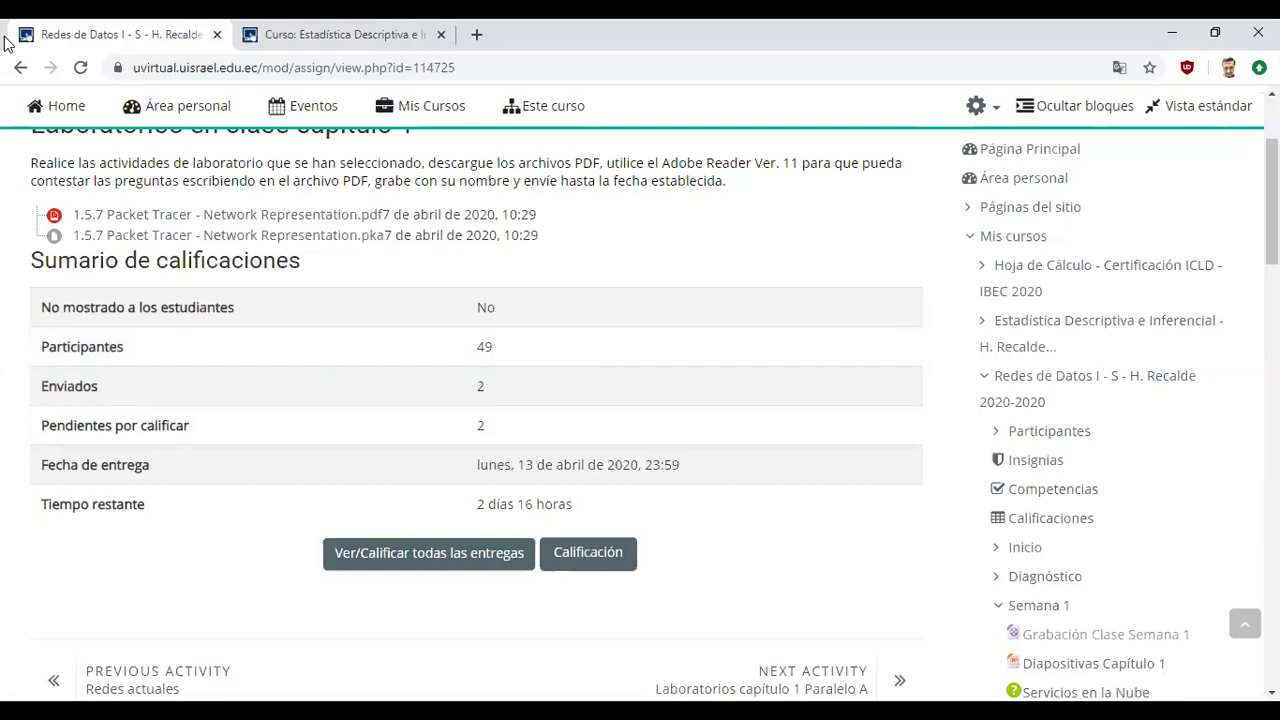
# Return to the Semana 1 section and review the Laboratorios capítulo 1 assignments for Paralelo A and Paralelo B y C
pyautogui.click(21, 68)
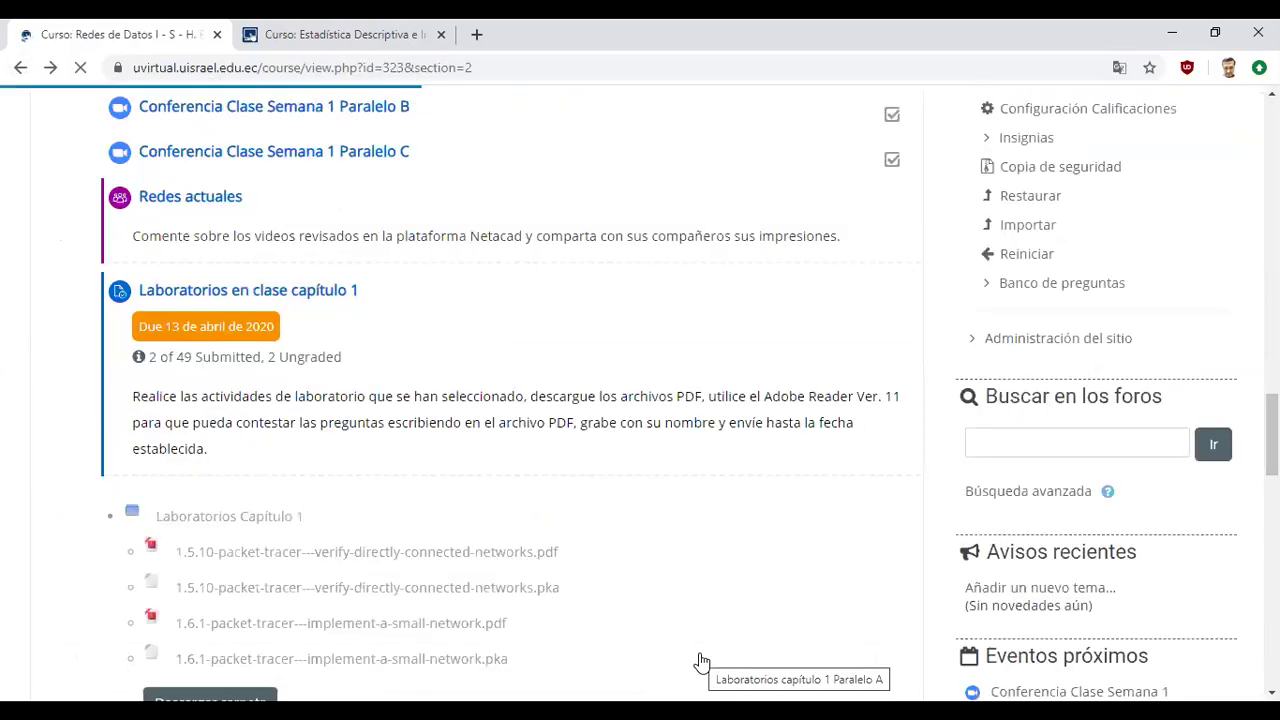
pyautogui.scroll(-6, 702, 662)
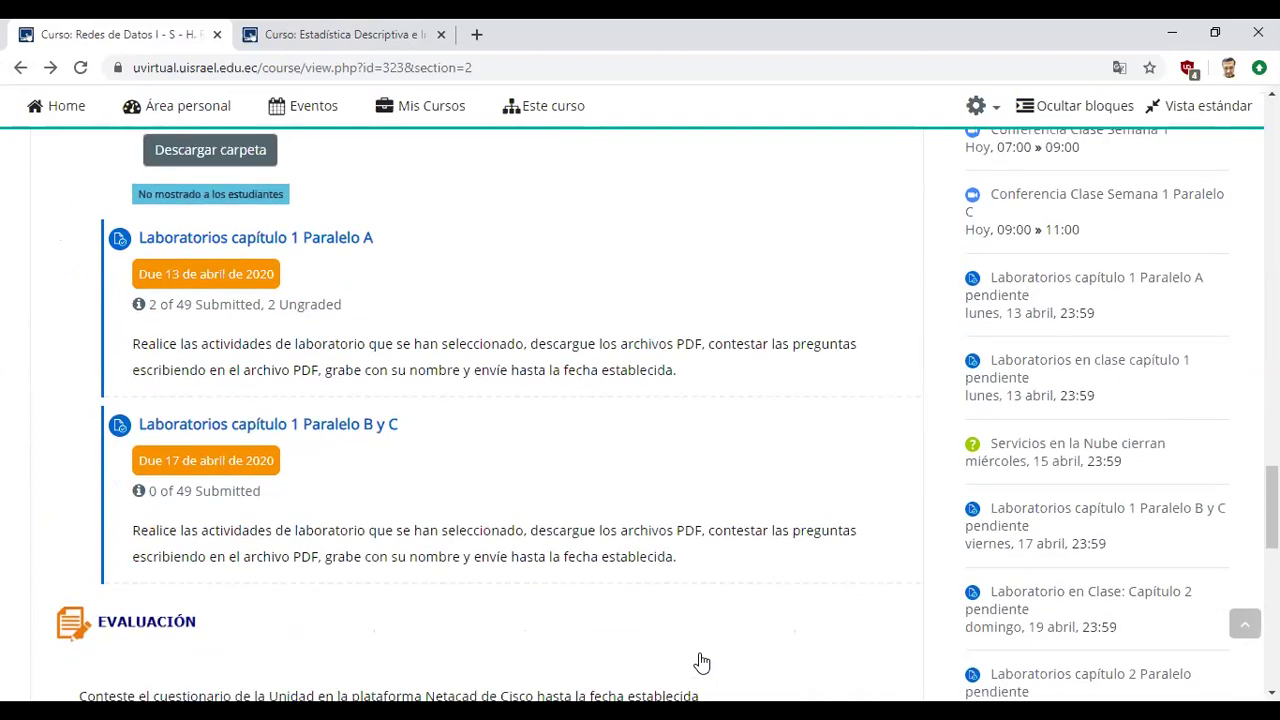
pyautogui.scroll(-1, 322, 481)
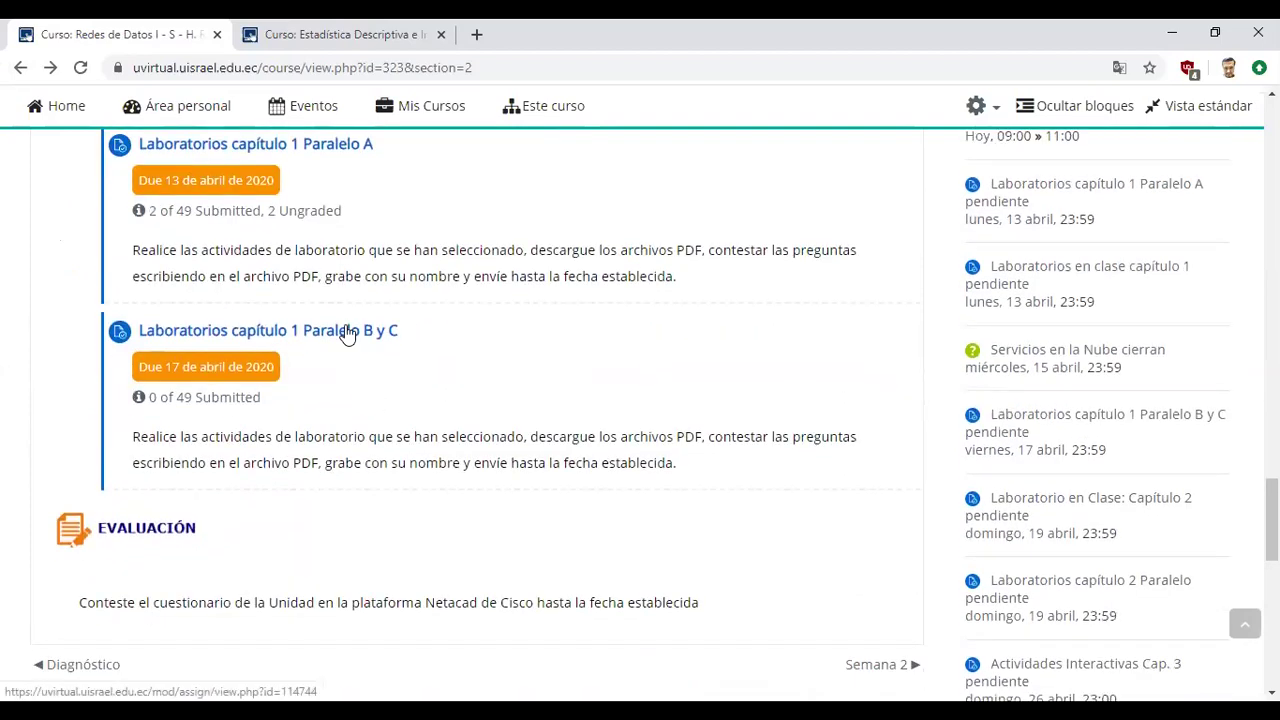
# Open the Laboratorios capítulo 1 Paralelo B y C assignment and examine its attached file, grading summary and due date
pyautogui.click(347, 331)
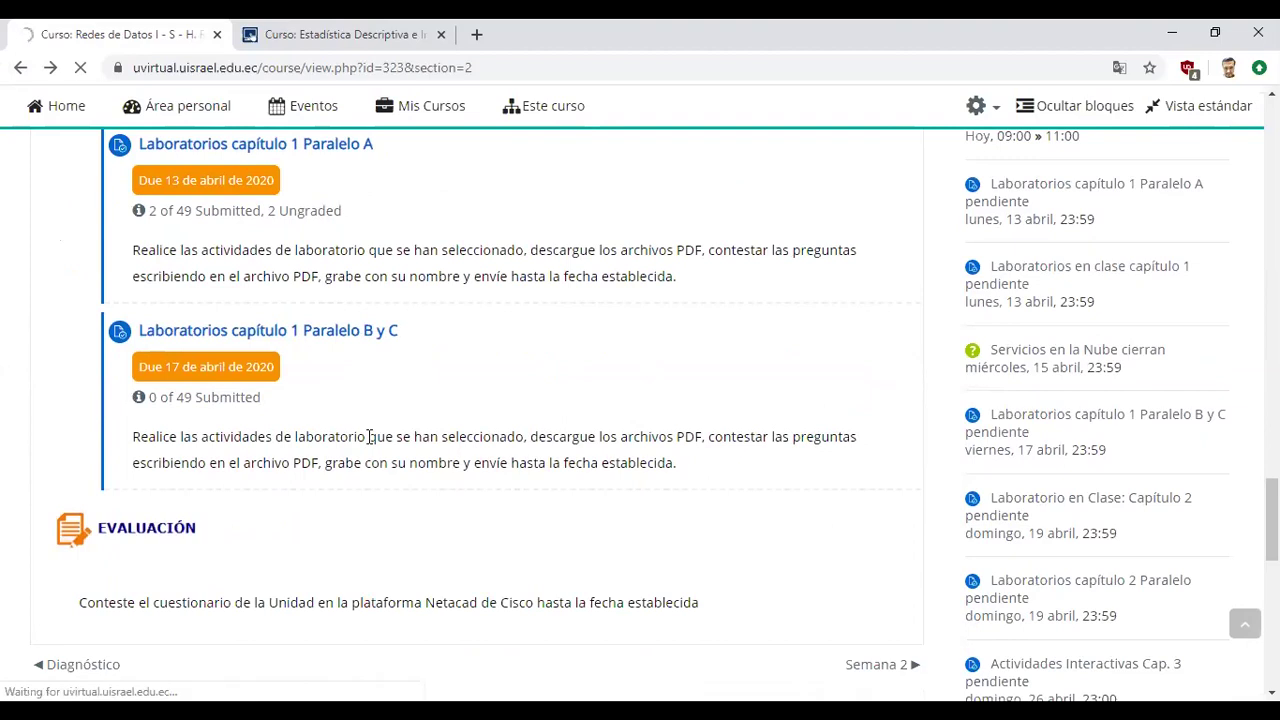
pyautogui.scroll(-4, 369, 437)
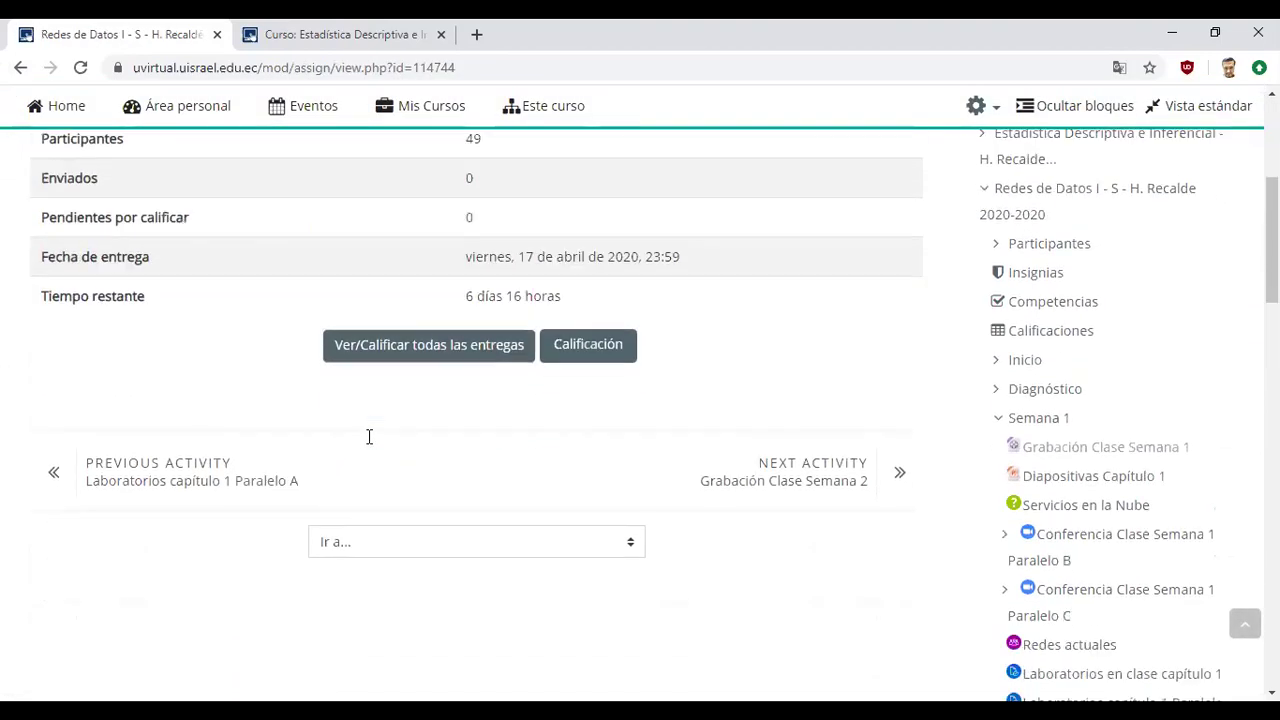
pyautogui.scroll(2, 369, 437)
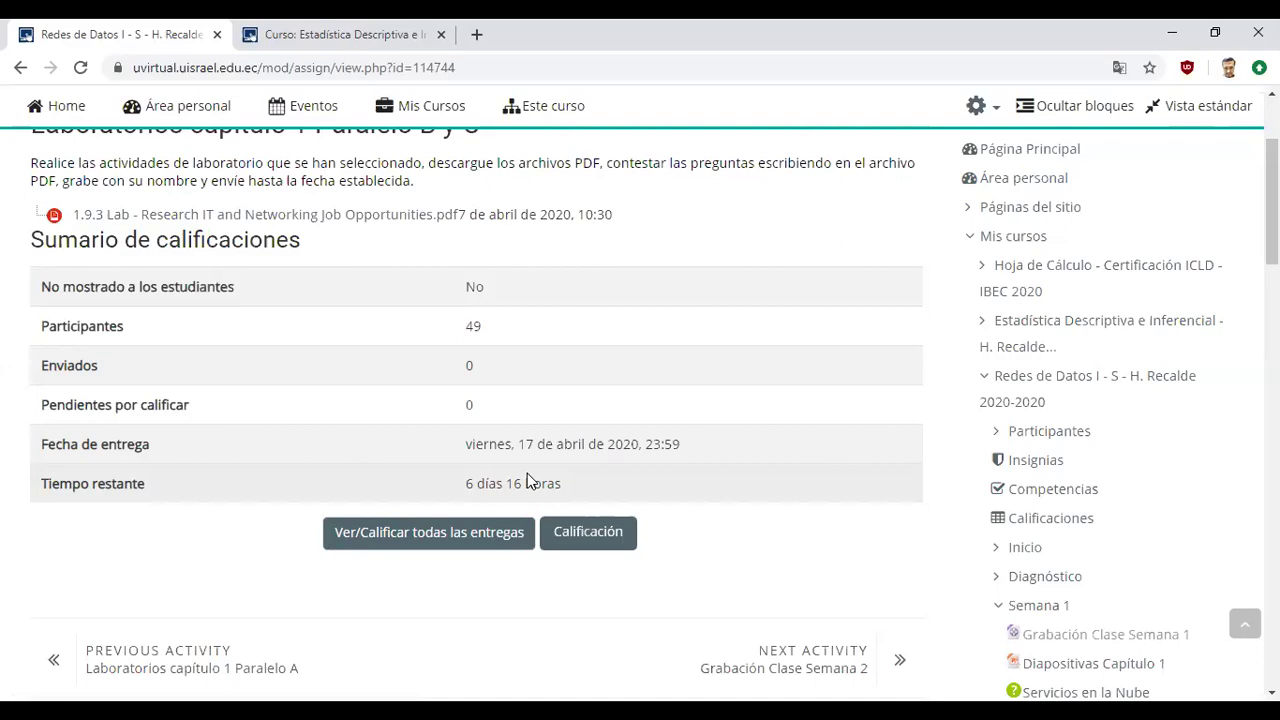
pyautogui.moveTo(466, 444); pyautogui.dragTo(556, 444)
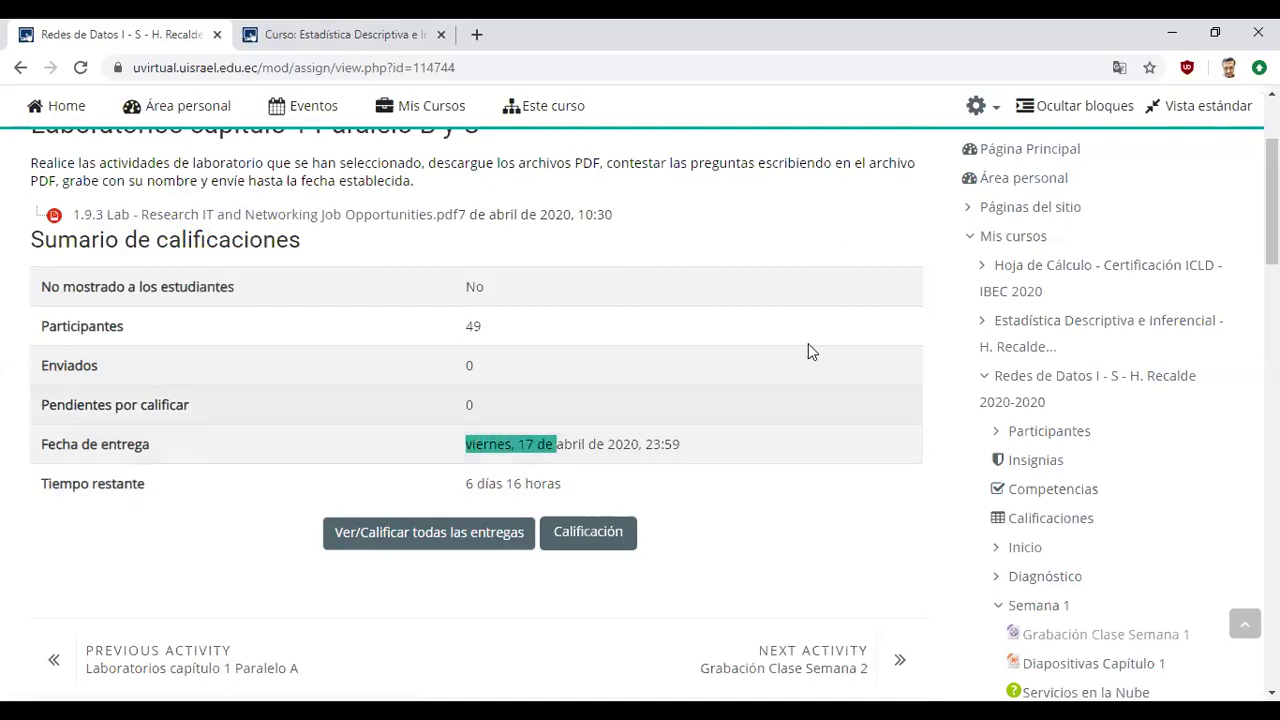
# Open the settings of the Laboratorios capítulo 1 Paralelo B y C assignment and examine the additional files and availability dates
pyautogui.click(978, 106)
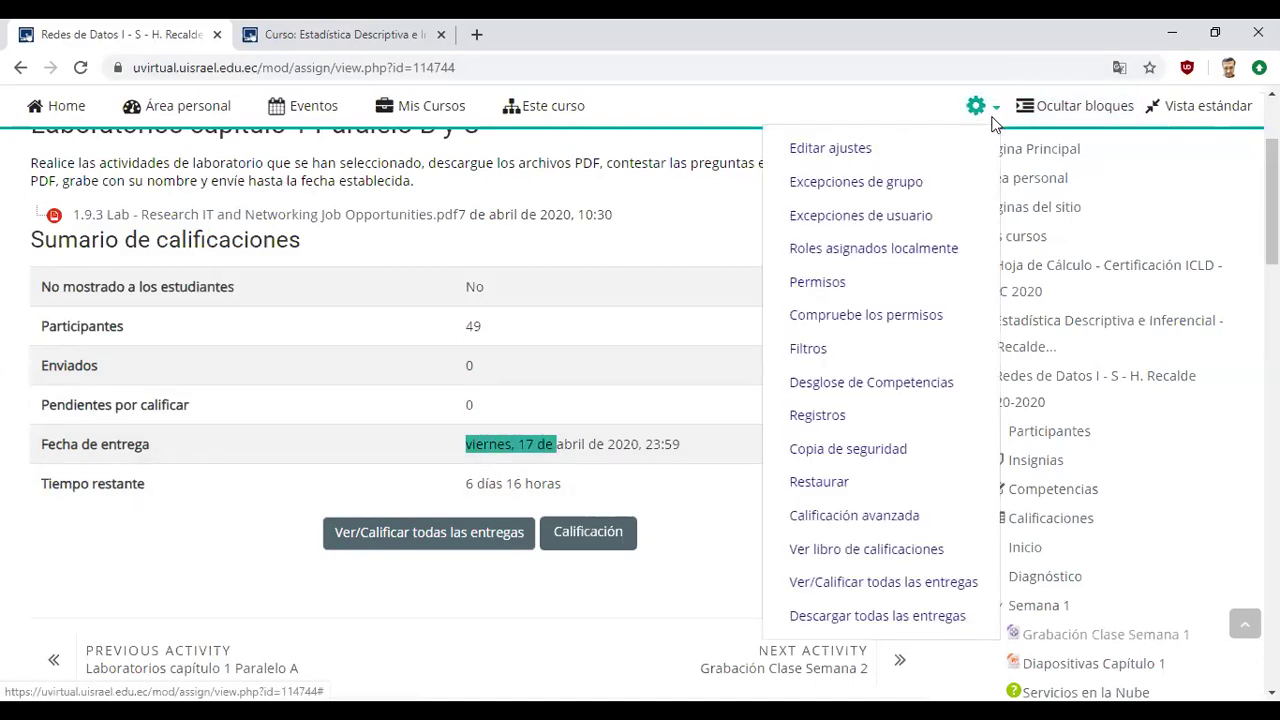
pyautogui.click(888, 149)
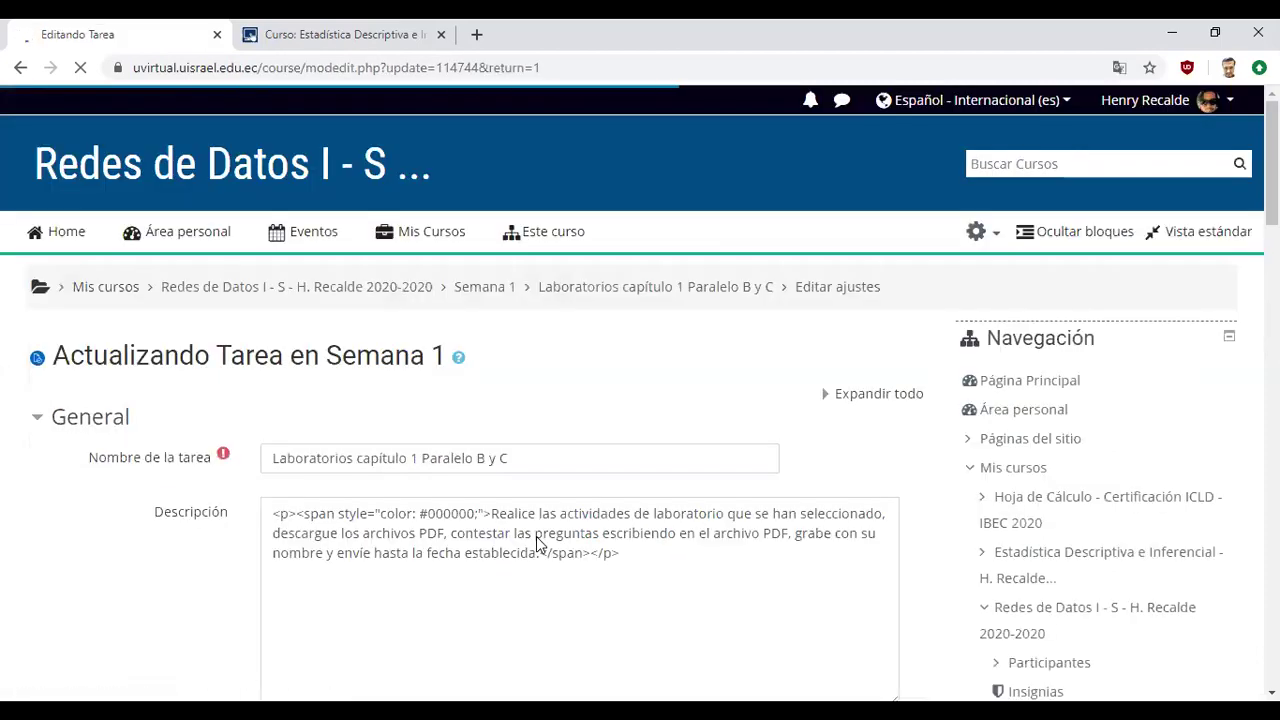
pyautogui.scroll(-10, 536, 543)
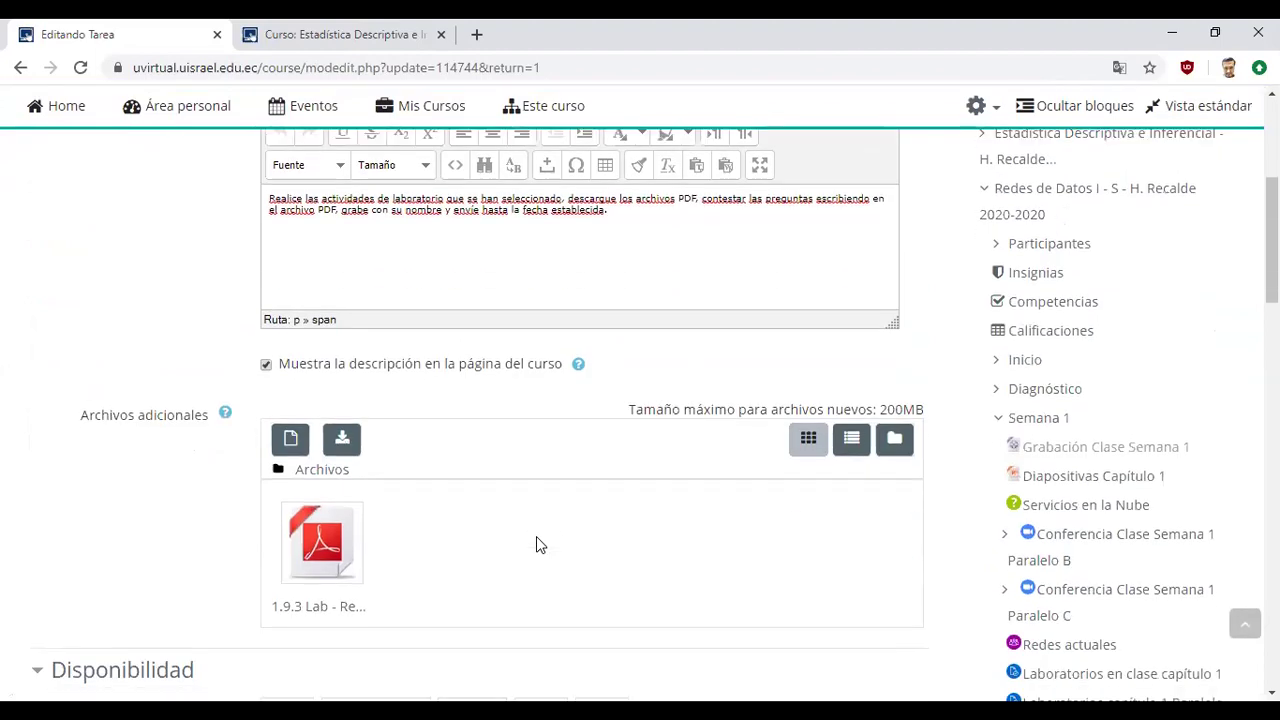
pyautogui.scroll(-1, 536, 543)
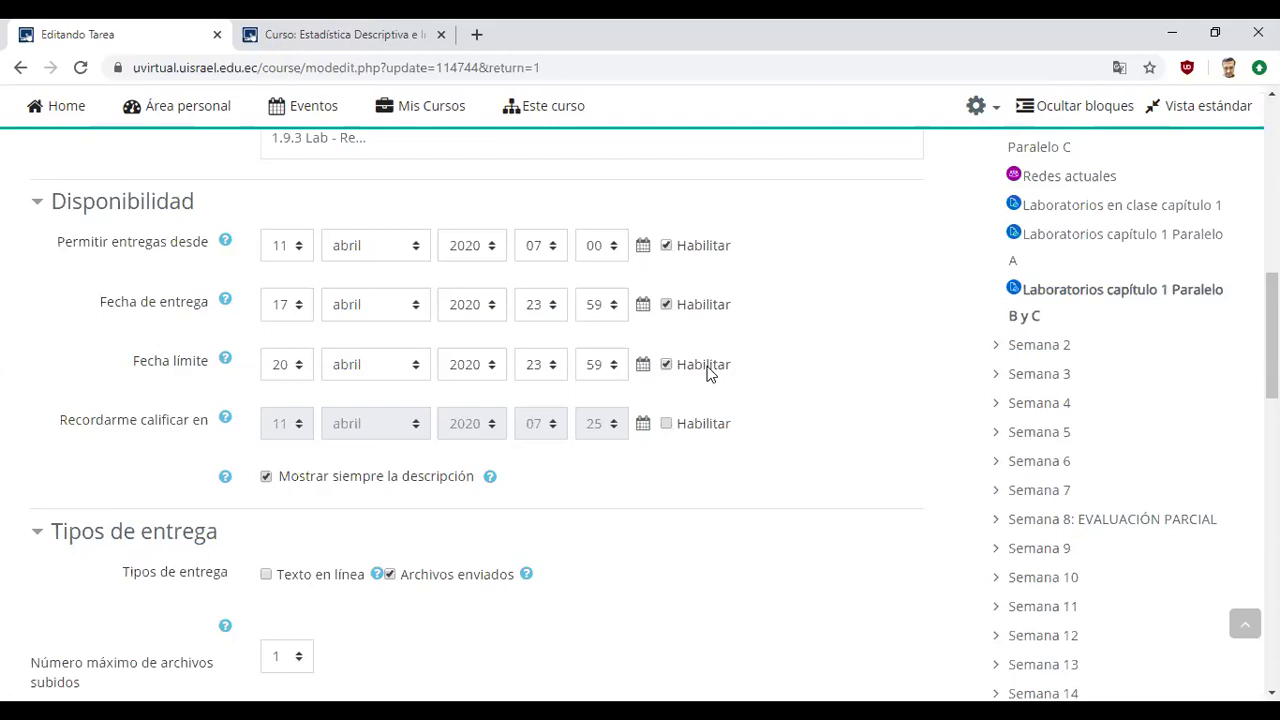
# Return to the Semana 1 section and highlight the Evaluación instruction about the Netacad de Cisco questionnaire
pyautogui.click(20, 70)
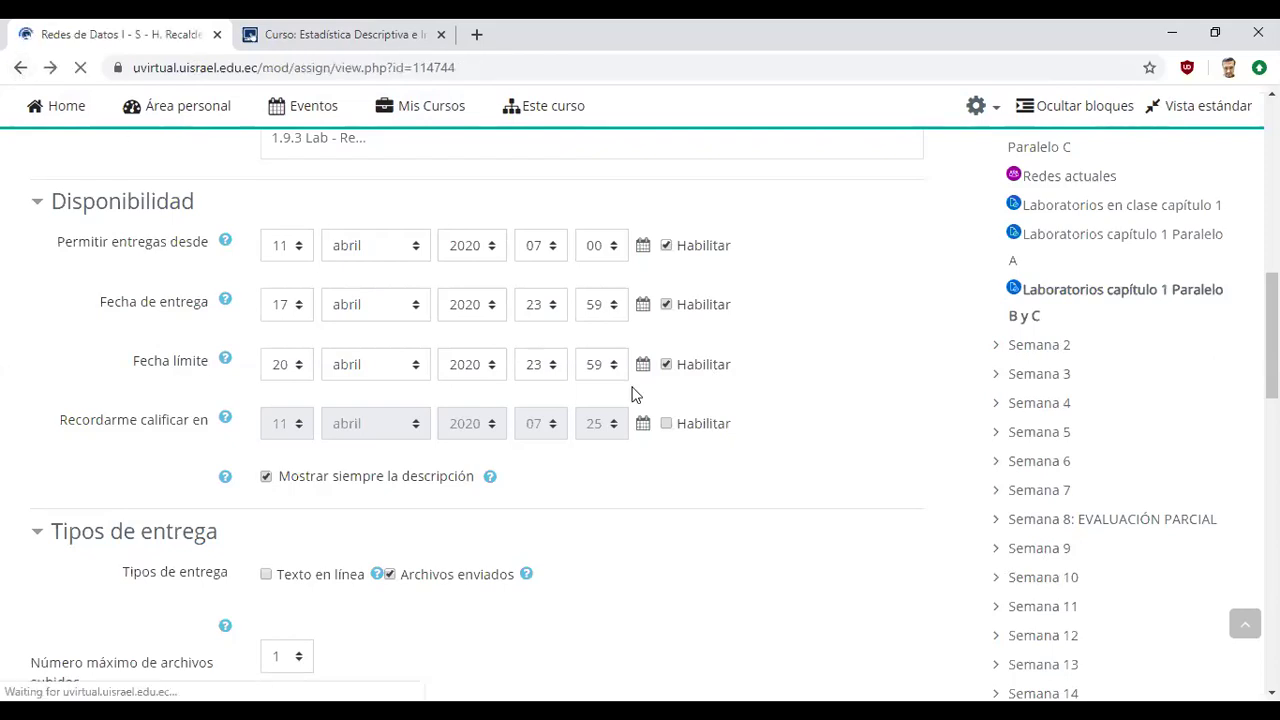
pyautogui.click(20, 67)
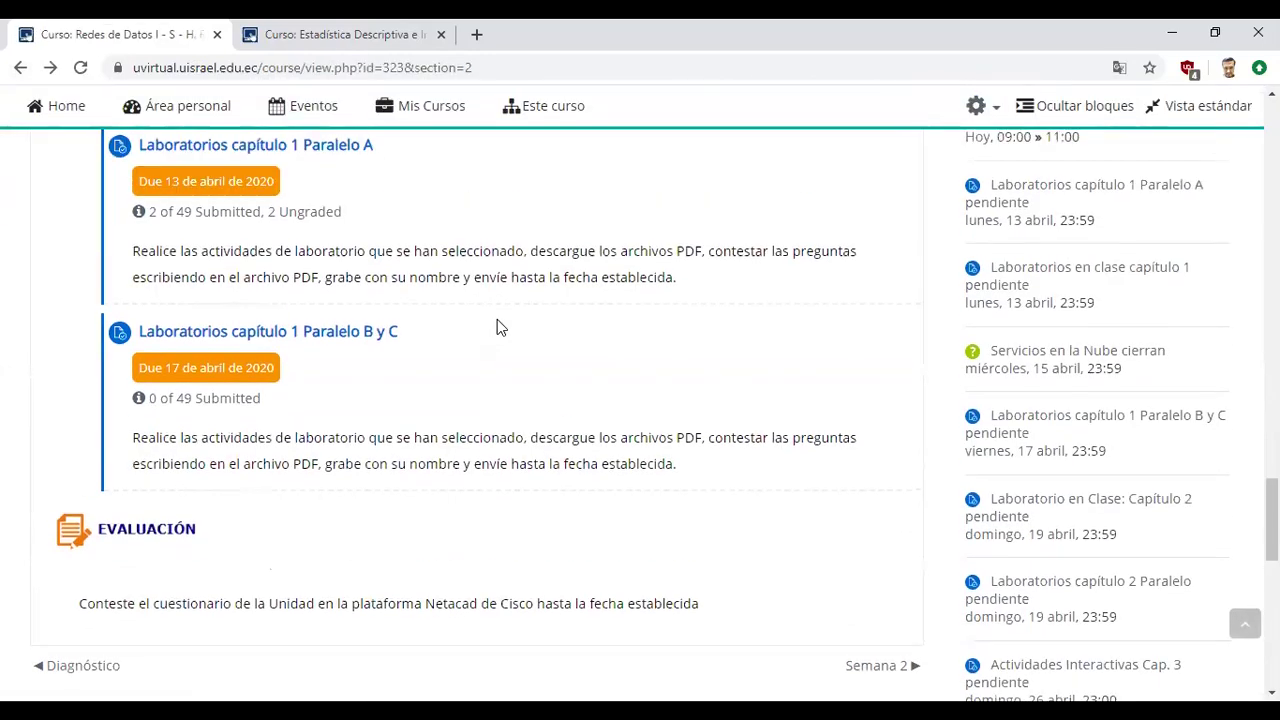
pyautogui.scroll(-1, 490, 345)
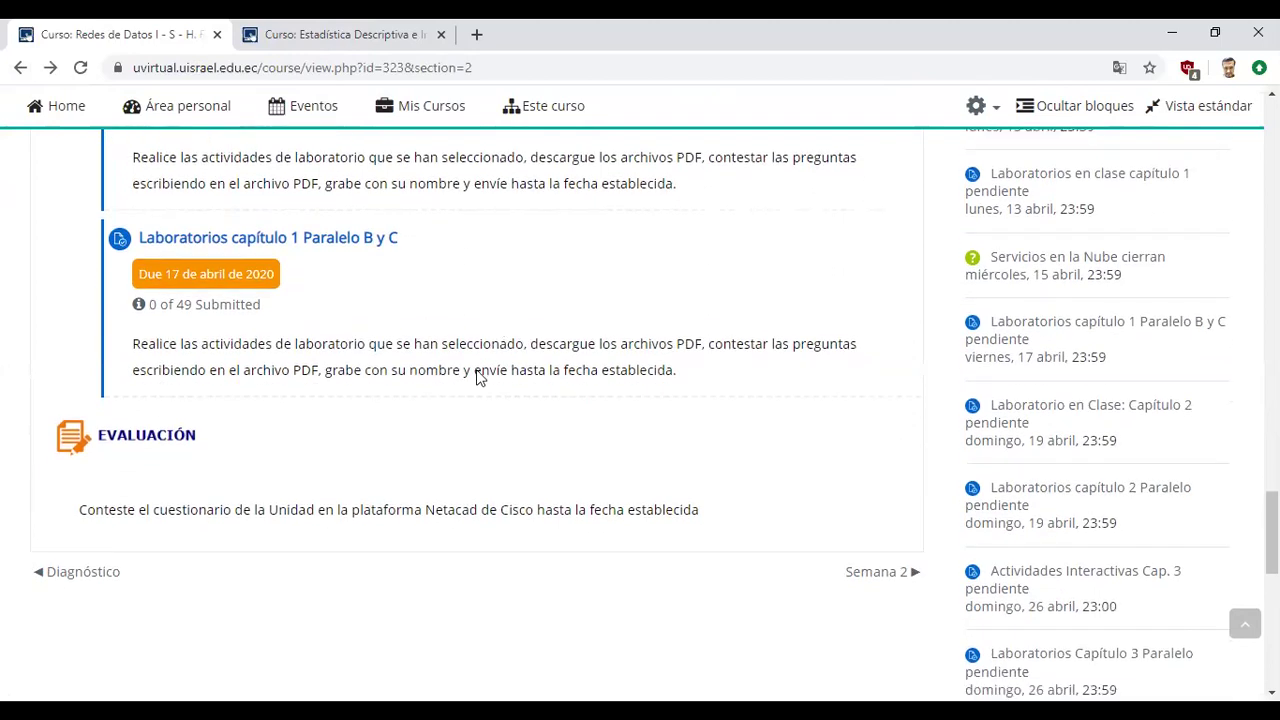
pyautogui.moveTo(80, 510); pyautogui.dragTo(729, 533)
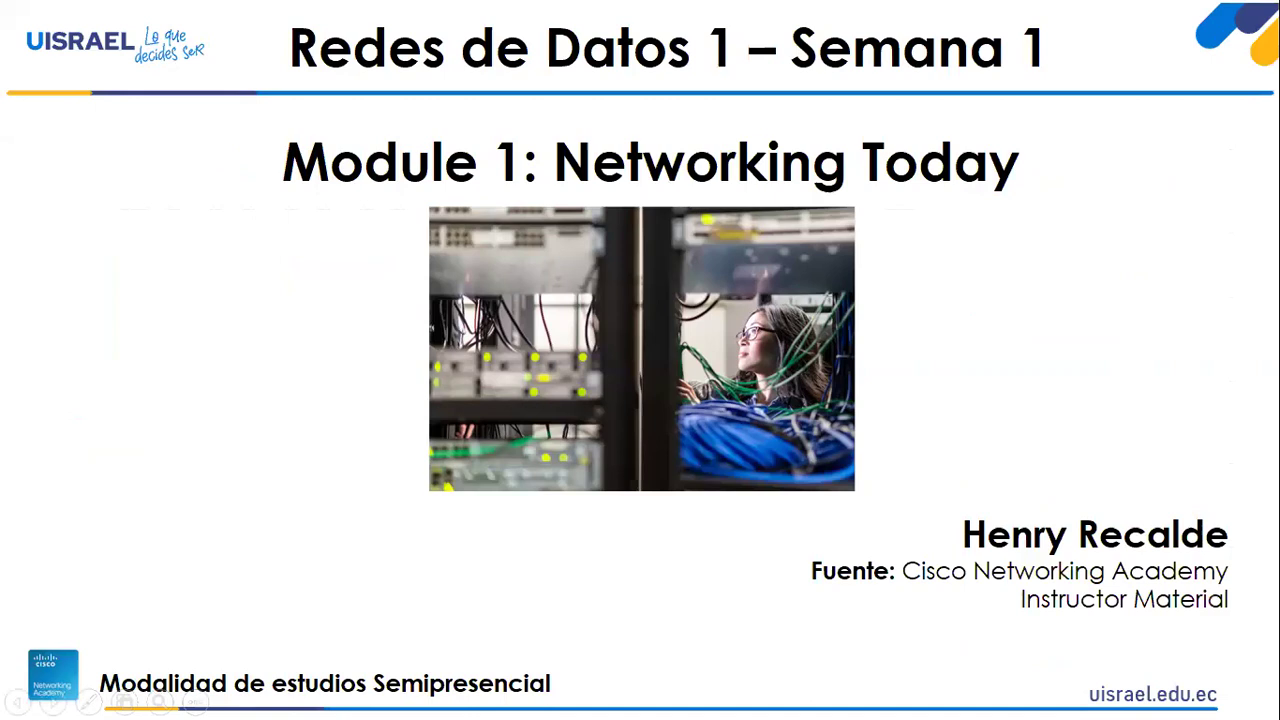
# Advance the Redes de Datos 1 – Semana 1 slideshow from the Networking Today title slide to the Module Objectives slide
pyautogui.click(981, 384)
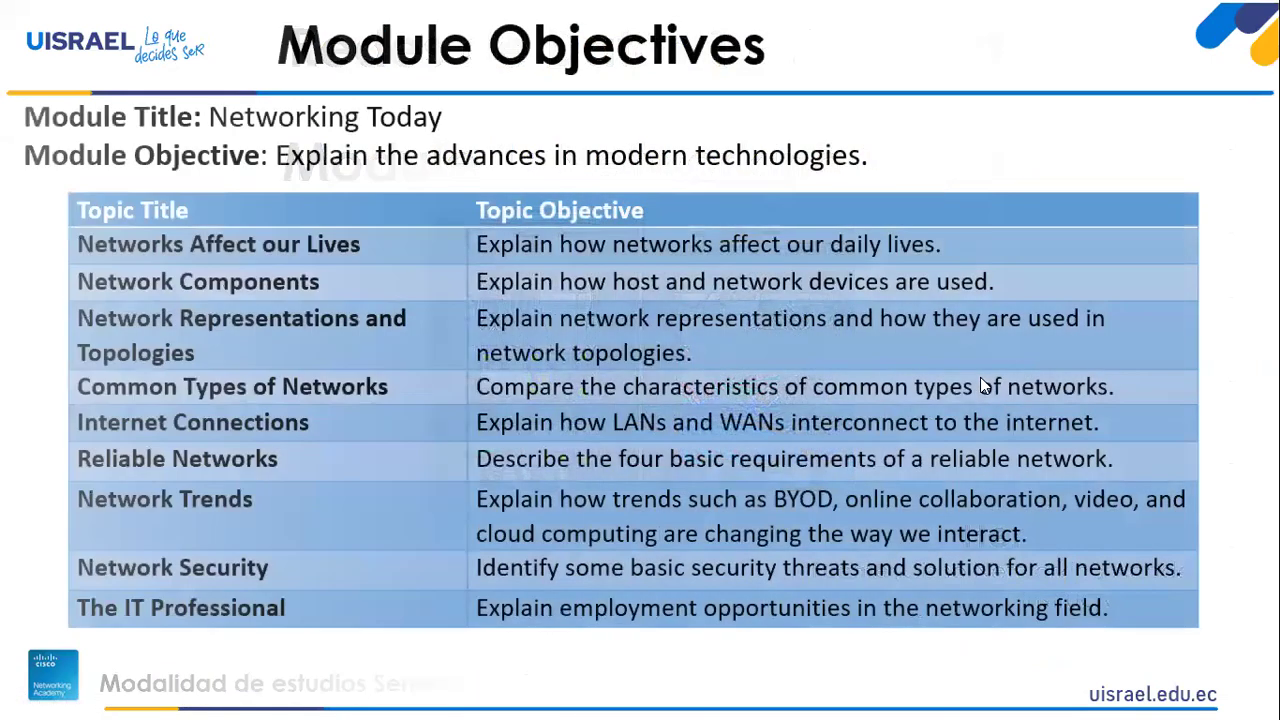